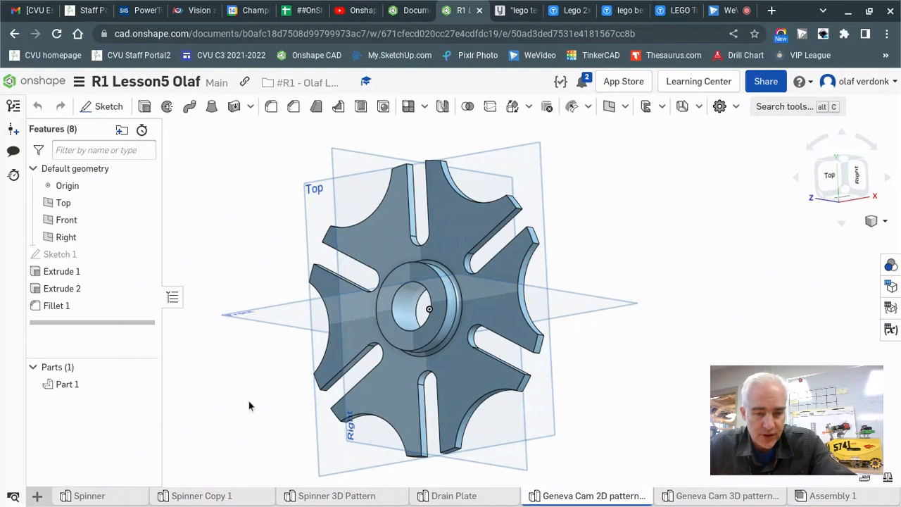
Step: Examine the finished Geneva cam and the slots, arcs and dimensions of its Sketch 1 from the top, then close the sketch
right_drag(264, 395, 314, 494)
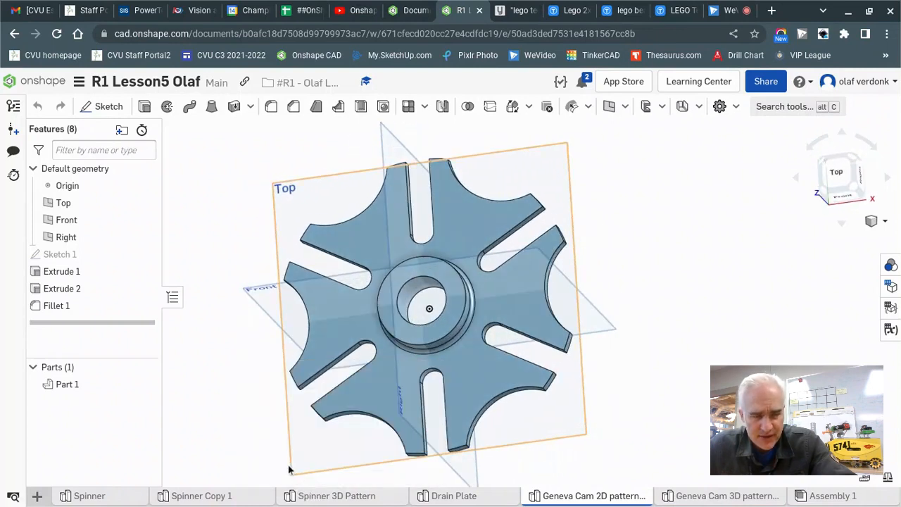
mouse_move(201, 499)
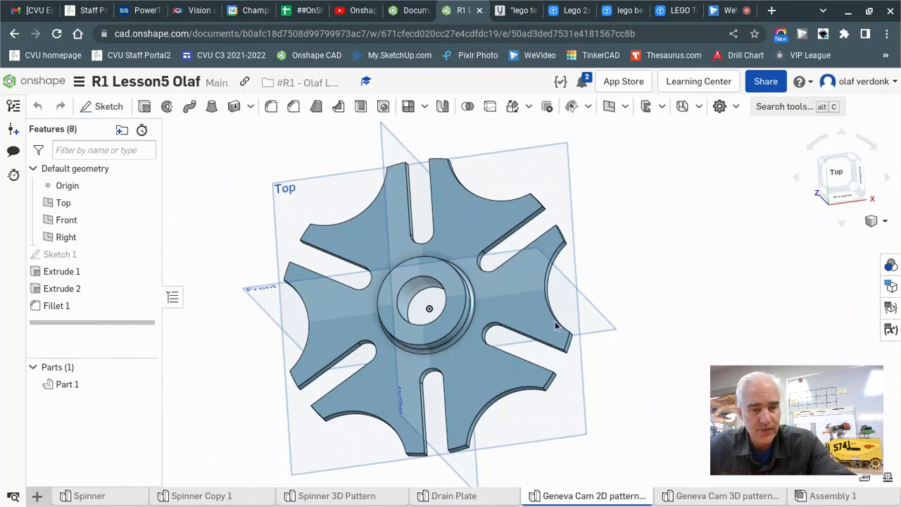
right_drag(609, 385, 599, 366)
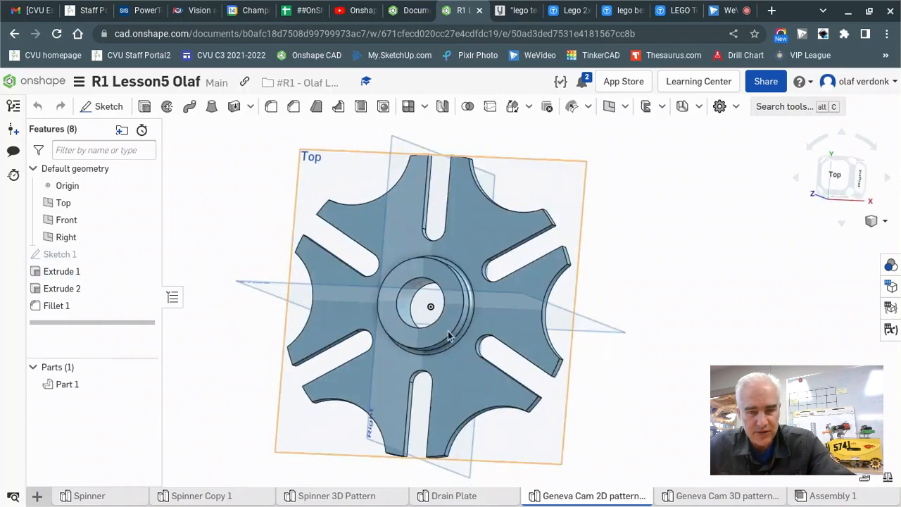
double_click(85, 254)
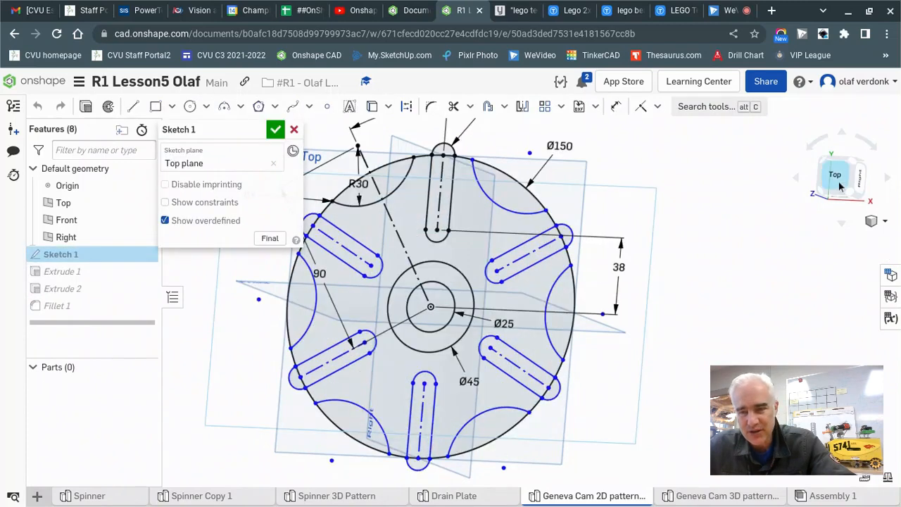
click(839, 186)
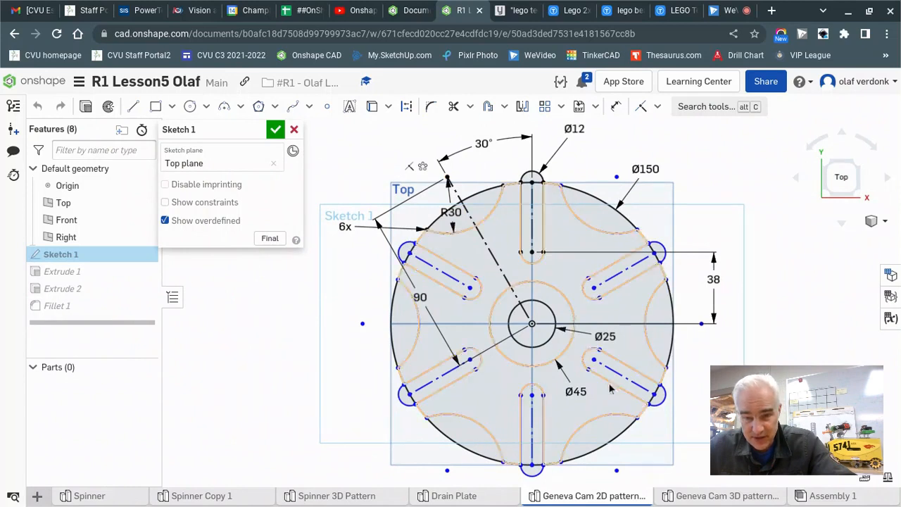
drag(576, 392, 577, 398)
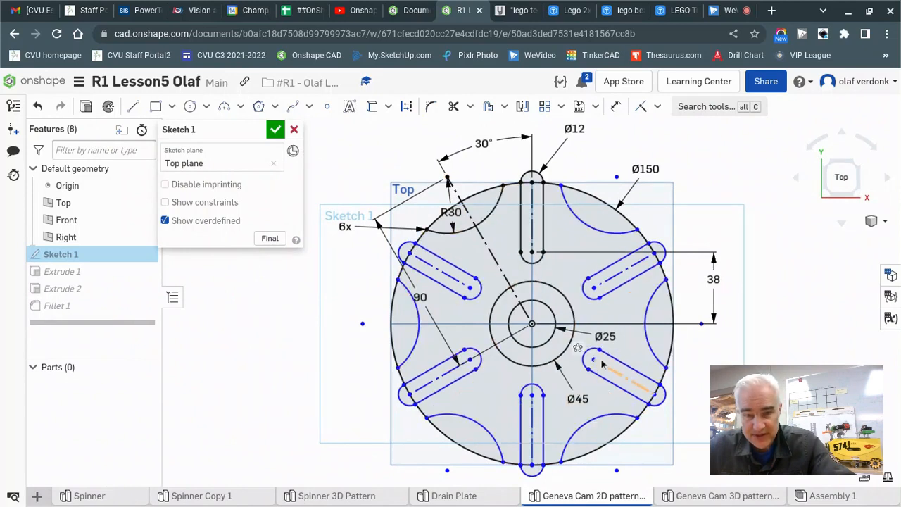
scroll(422, 324, down, 1)
scroll(604, 436, up, 1)
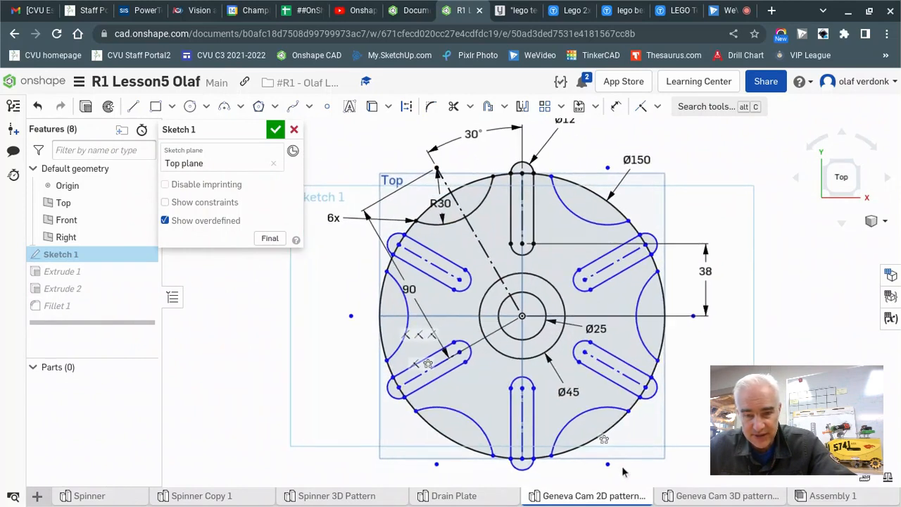
scroll(668, 439, down, 1)
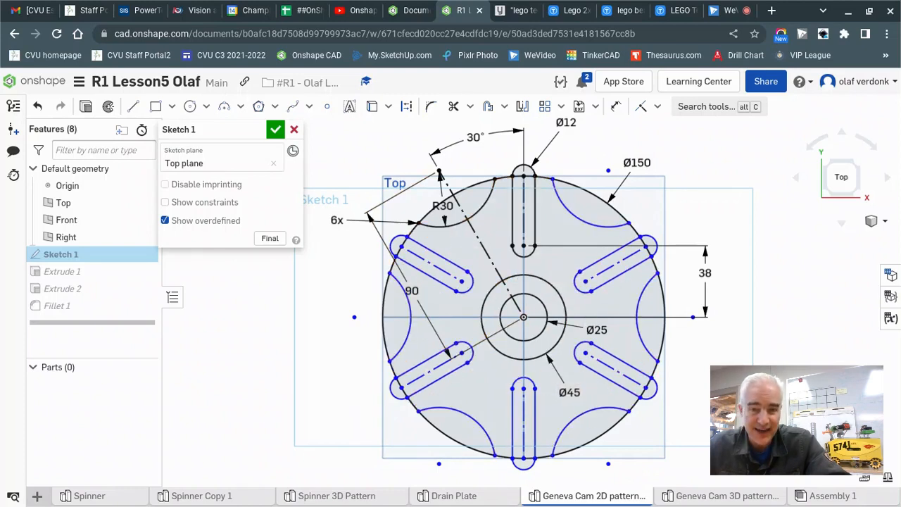
click(657, 106)
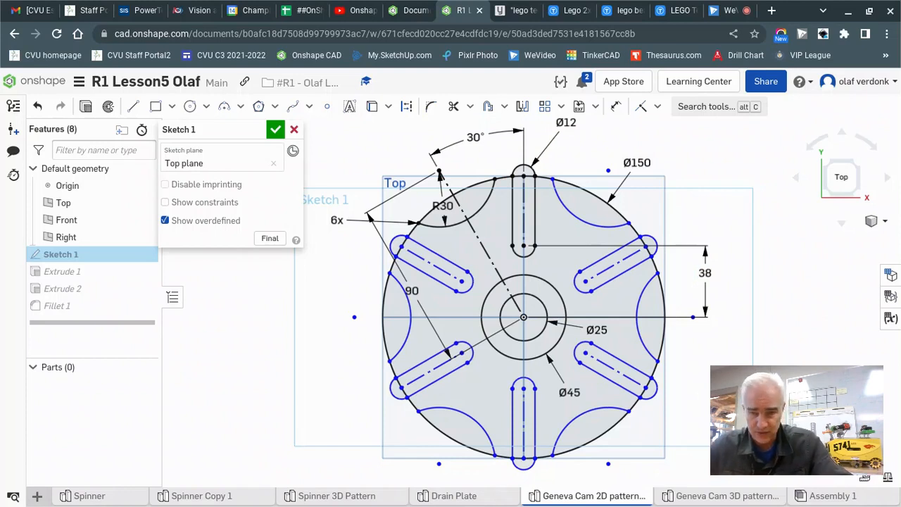
click(275, 129)
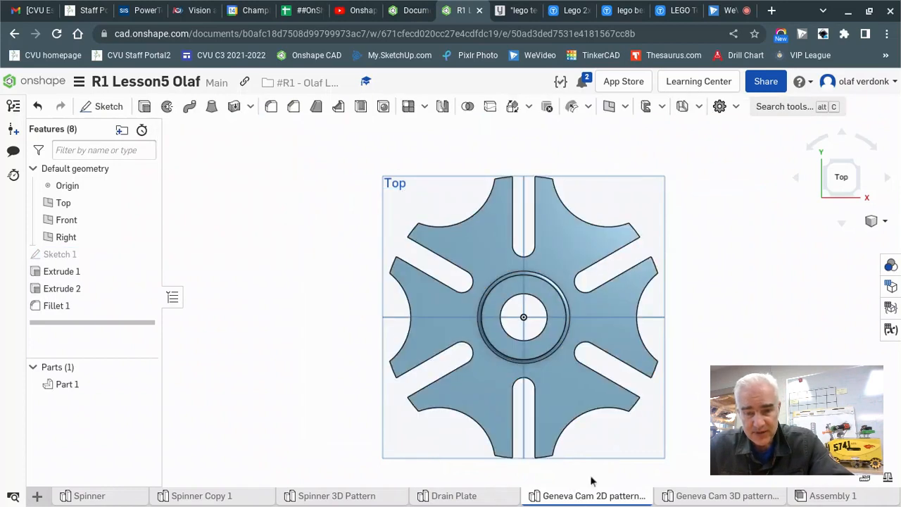
Step: Duplicate the Geneva Cam 2D pattern Part Studio and open the copy
right_drag(453, 219, 697, 363)
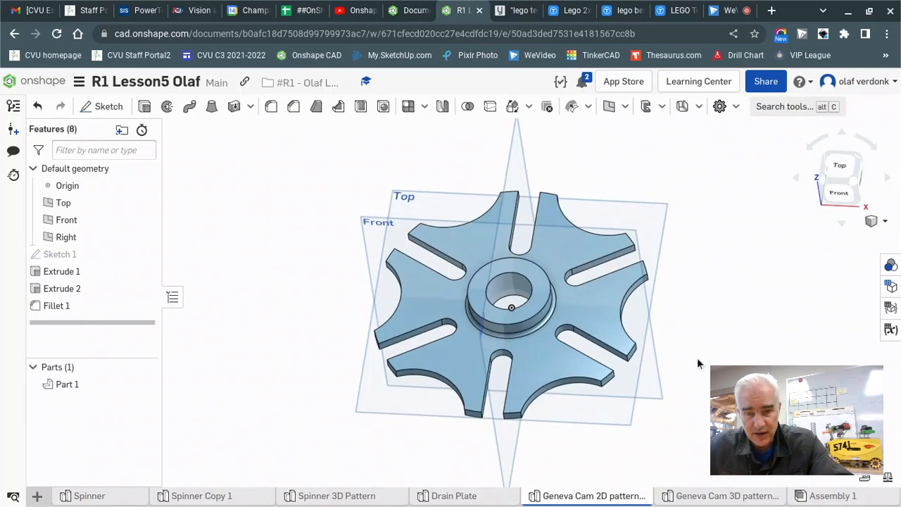
right_click(590, 496)
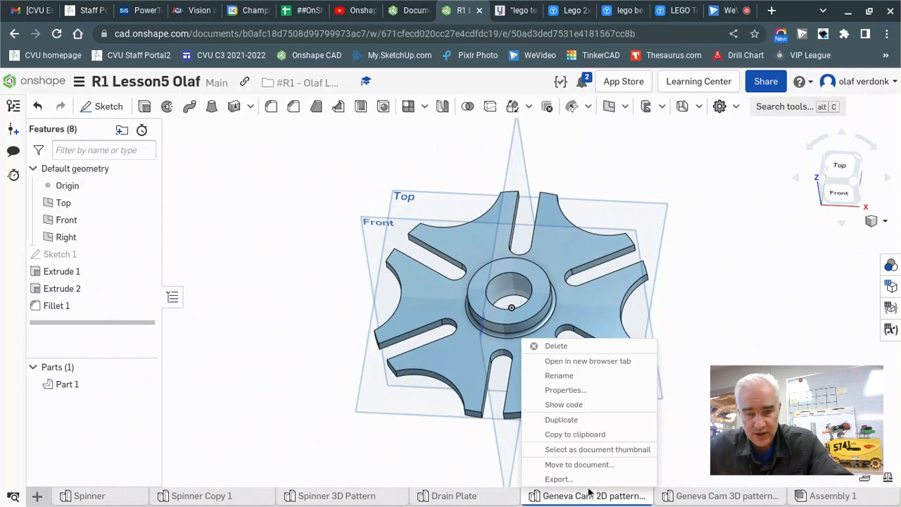
click(569, 421)
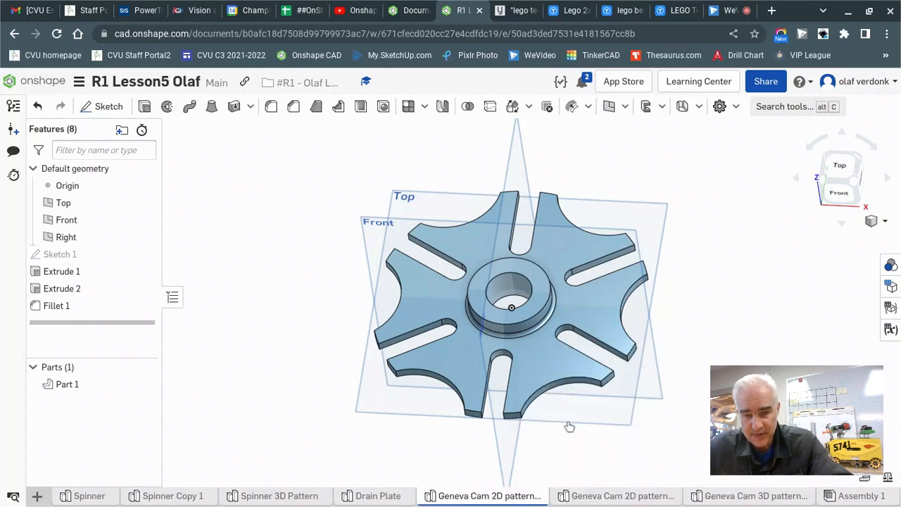
mouse_move(603, 504)
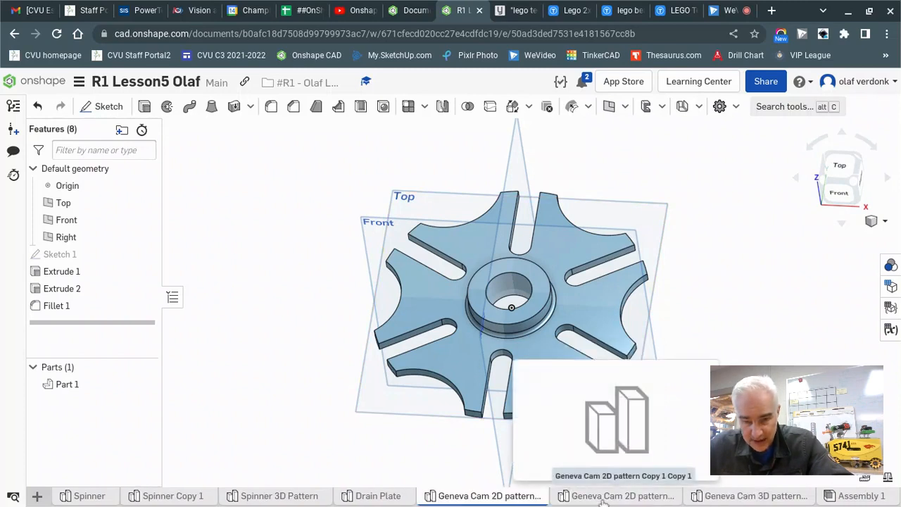
click(604, 501)
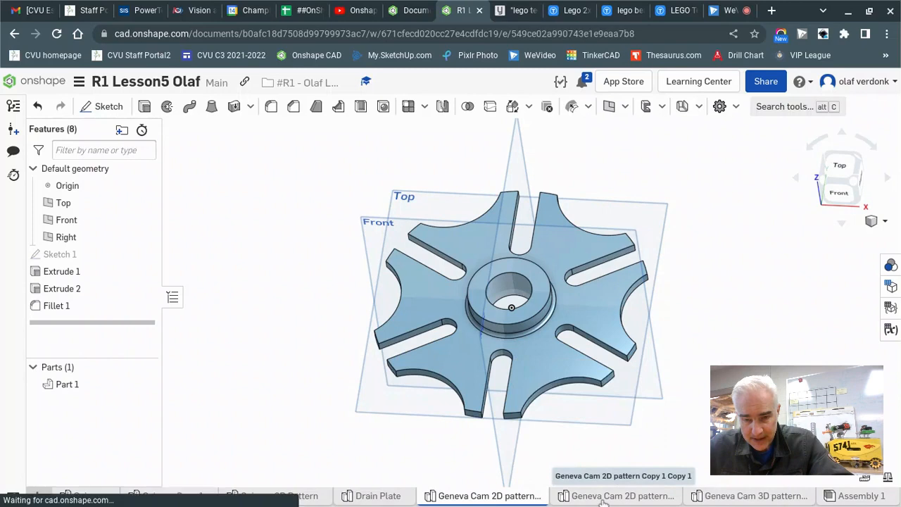
Step: Rename the duplicated Part Studio to "Geneva Cam 3D PATTERN"
right_click(603, 501)
click(588, 389)
key(BackSpace)
key(BackSpace)
key(BackSpace)
key(BackSpace)
key(BackSpace)
key(BackSpace)
key(BackSpace)
key(BackSpace)
key(BackSpace)
key(BackSpace)
key(BackSpace)
key(BackSpace)
key(BackSpace)
key(BackSpace)
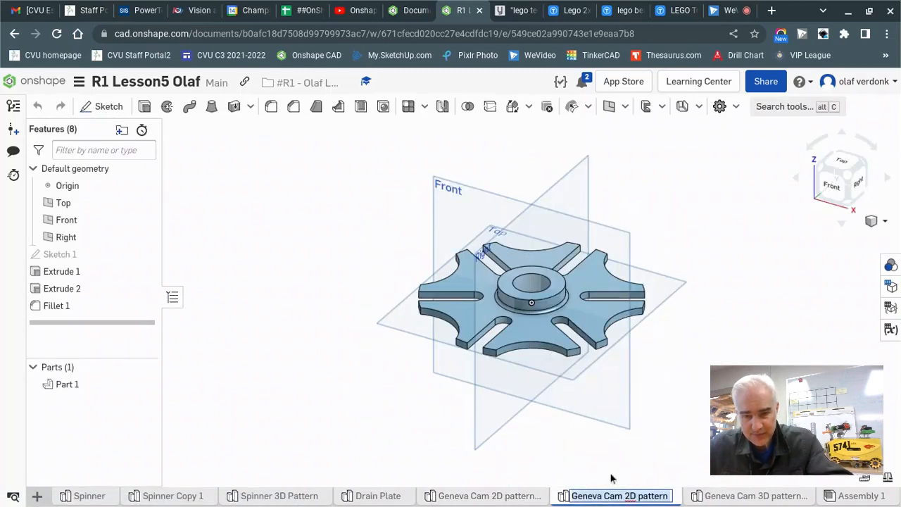
click(640, 496)
text(3D PATTERN)
key(Return)
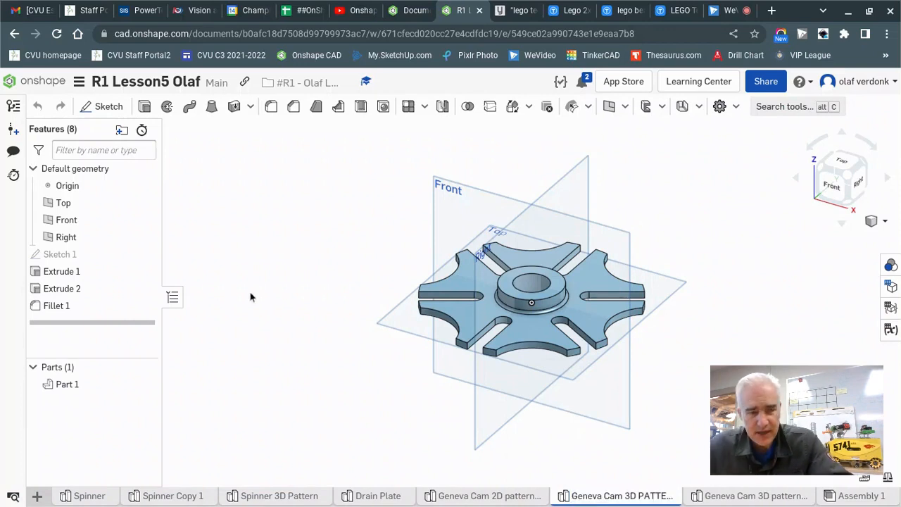
Step: Delete Extrude 1, Extrude 2 and Fillet 1 from the copied Part Studio, keeping only Sketch 1
click(77, 275)
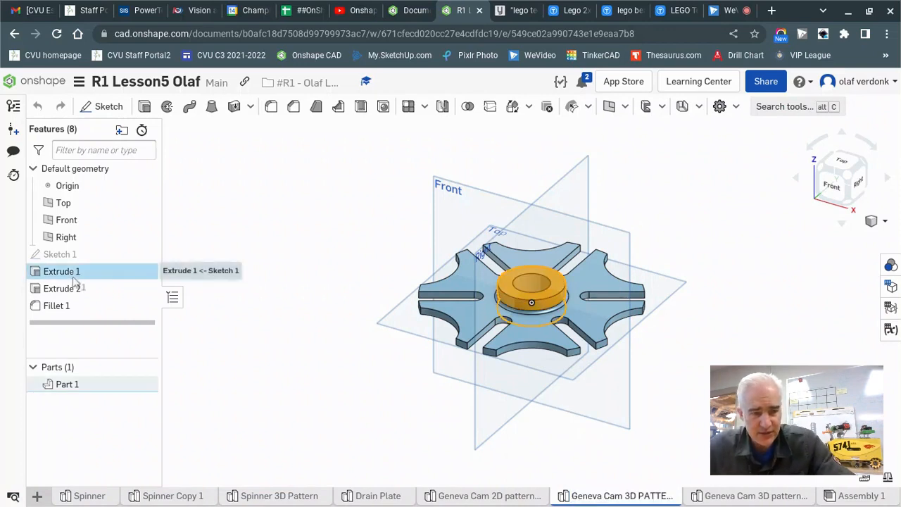
click(231, 304)
click(67, 277)
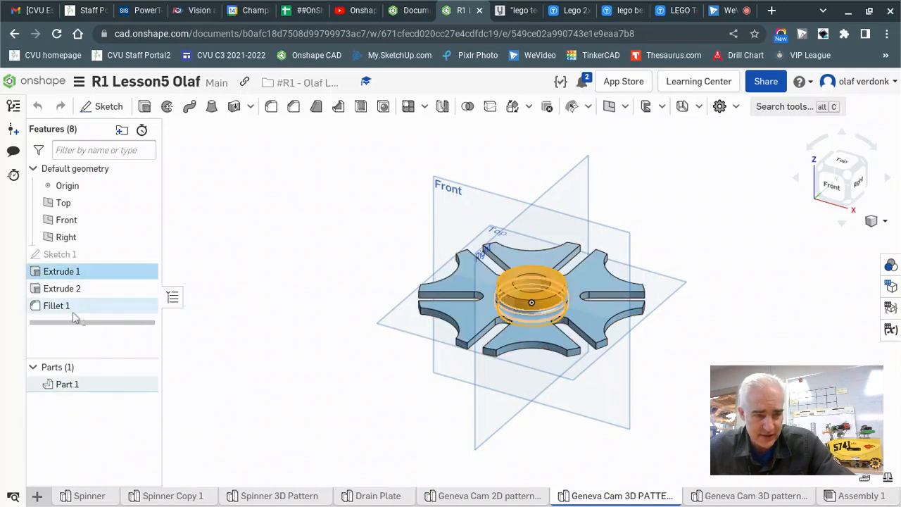
shift+click(56, 305)
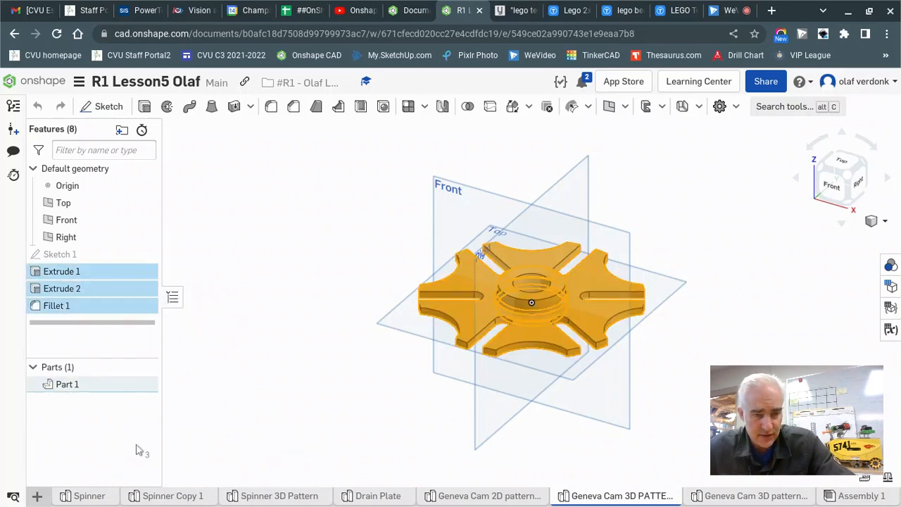
right_click(99, 285)
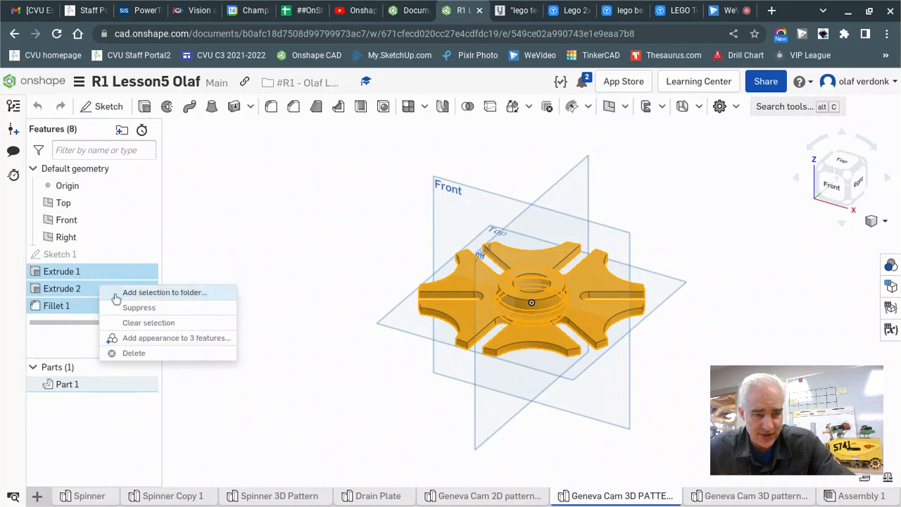
click(134, 354)
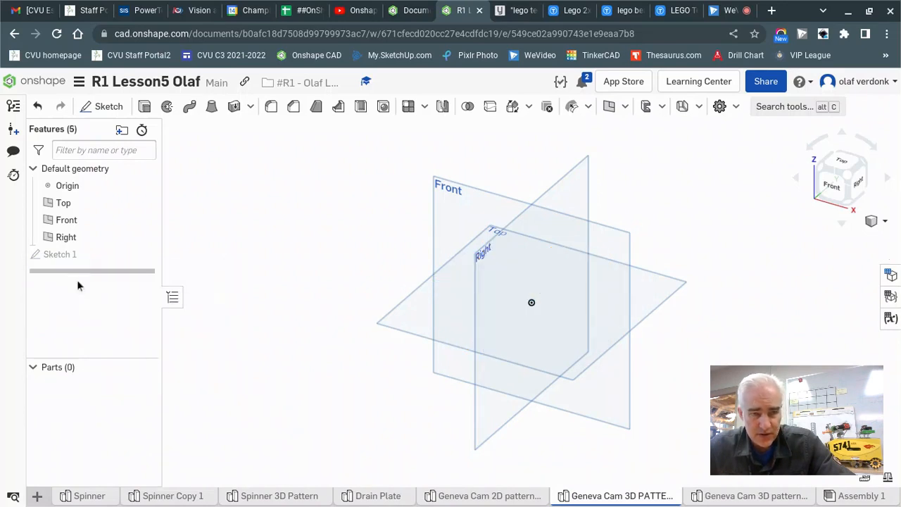
Step: Open Sketch 1 for editing in the top view and remove its 6x circular pattern
double_click(73, 255)
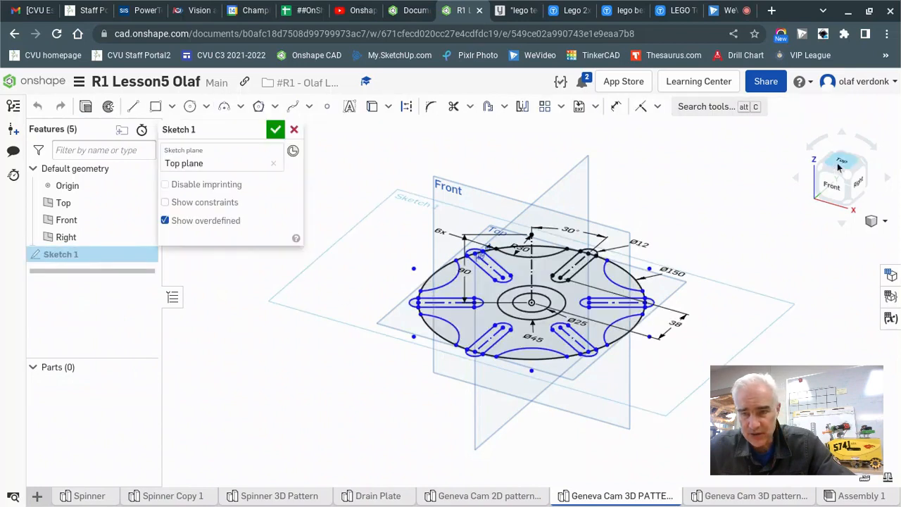
click(820, 169)
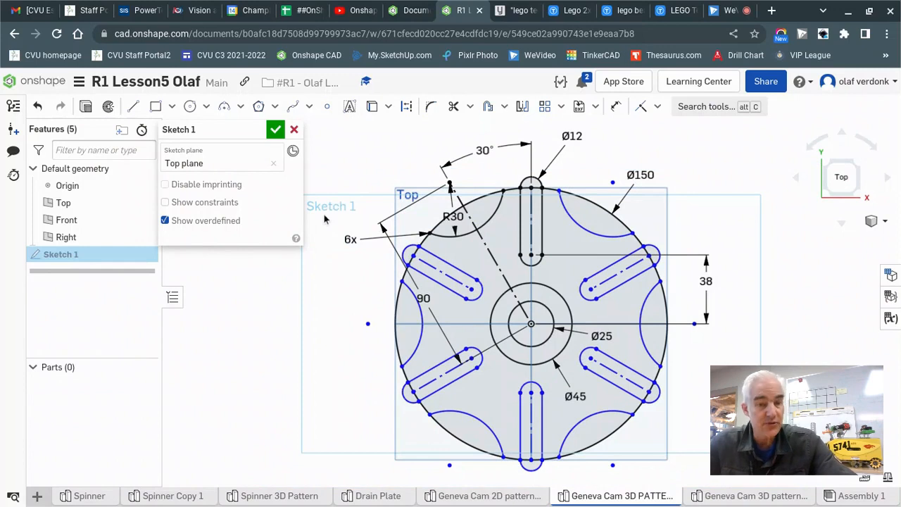
drag(351, 239, 350, 234)
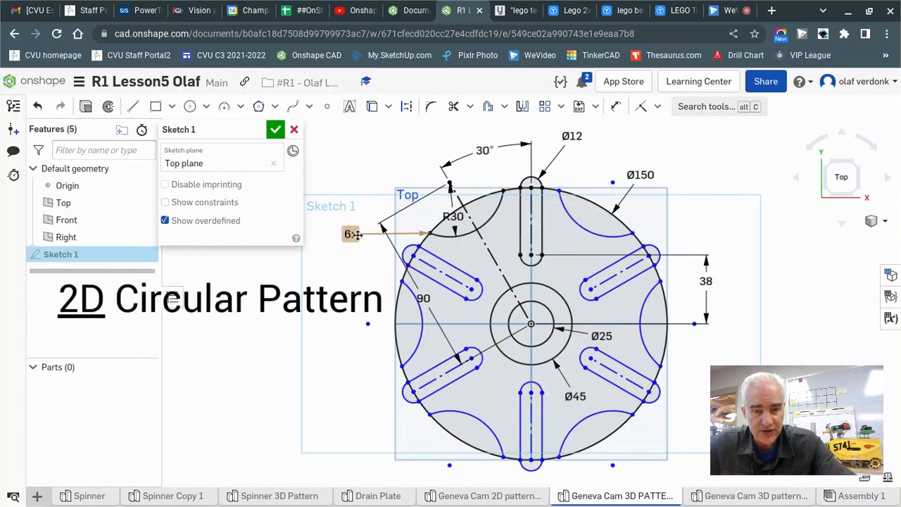
key(Escape)
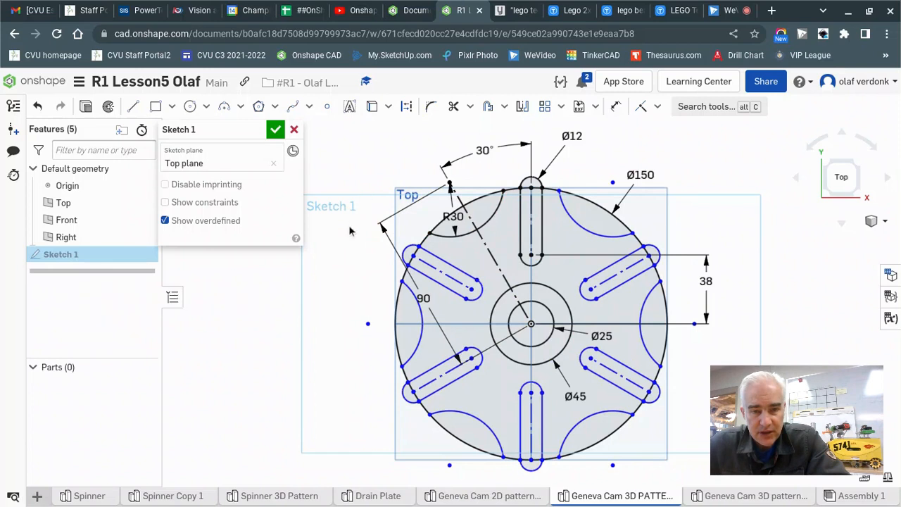
Step: Delete all copied slots and arcs from the sketch, keeping the original Ø12 slot, the R30 arc and the concentric circles
mouse_move(341, 228)
mouse_down()
mouse_move(366, 271)
mouse_move(491, 375)
mouse_move(489, 413)
mouse_up()
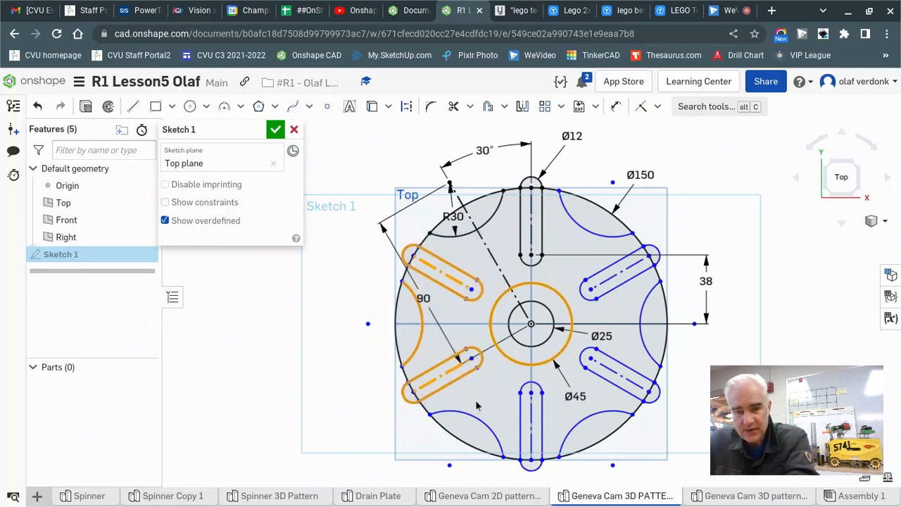
click(513, 364)
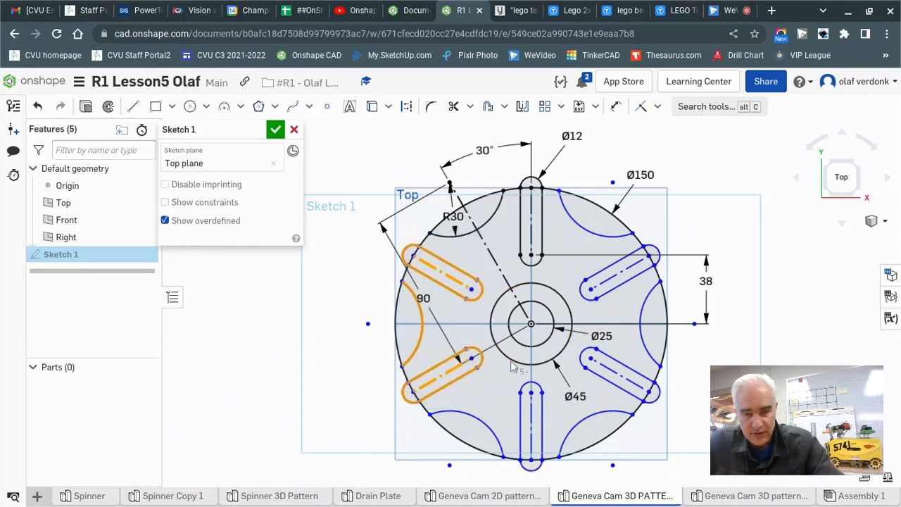
key(Delete)
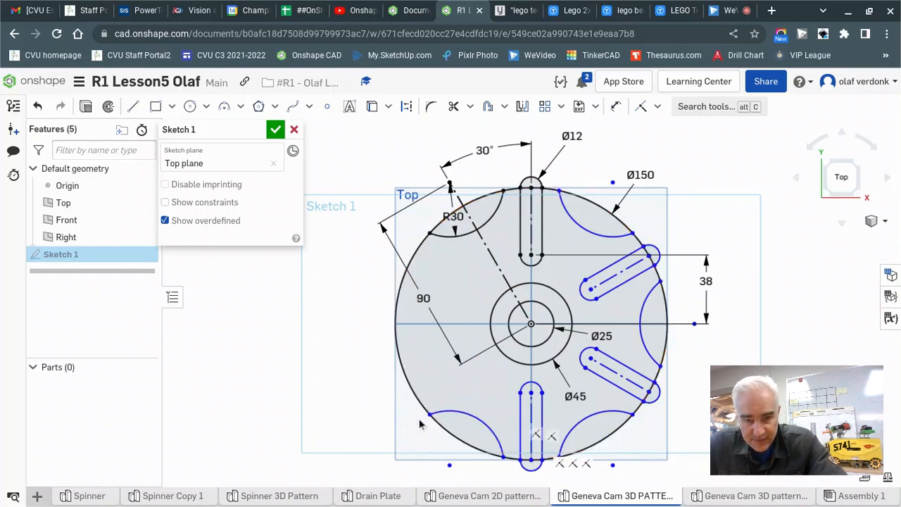
scroll(414, 362, down, 1)
mouse_move(374, 370)
mouse_down()
mouse_move(430, 443)
mouse_move(640, 494)
mouse_up()
key(Delete)
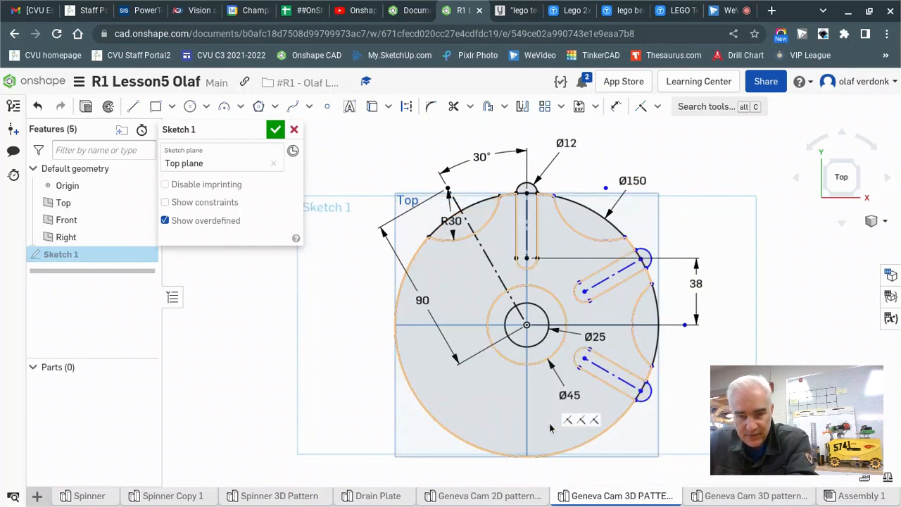
mouse_move(555, 426)
mouse_down()
mouse_move(687, 303)
mouse_move(696, 196)
mouse_move(700, 231)
mouse_move(679, 231)
mouse_up()
key(Delete)
drag(549, 170, 665, 266)
key(Delete)
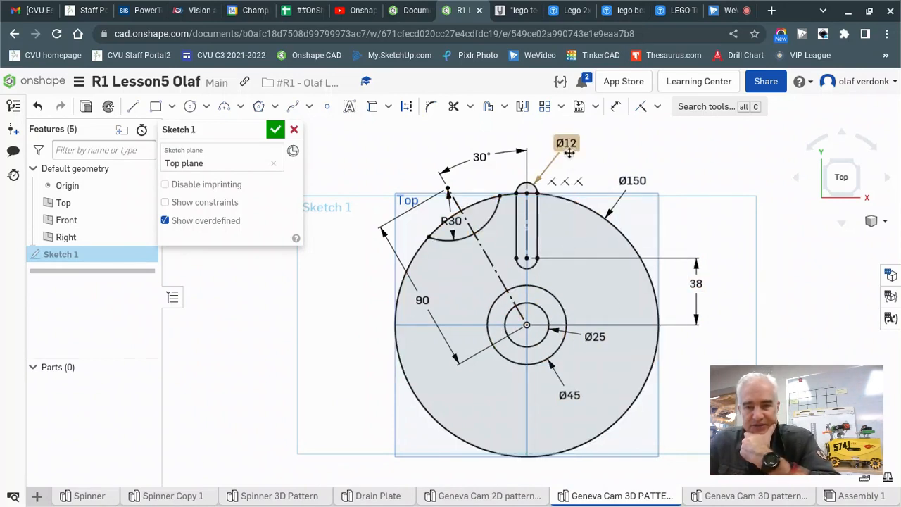
Step: Reposition the Ø12, Ø150, Ø25, Ø45, 38 and 90 dimension labels around the profile and close the sketch
drag(569, 155, 568, 164)
drag(633, 181, 633, 189)
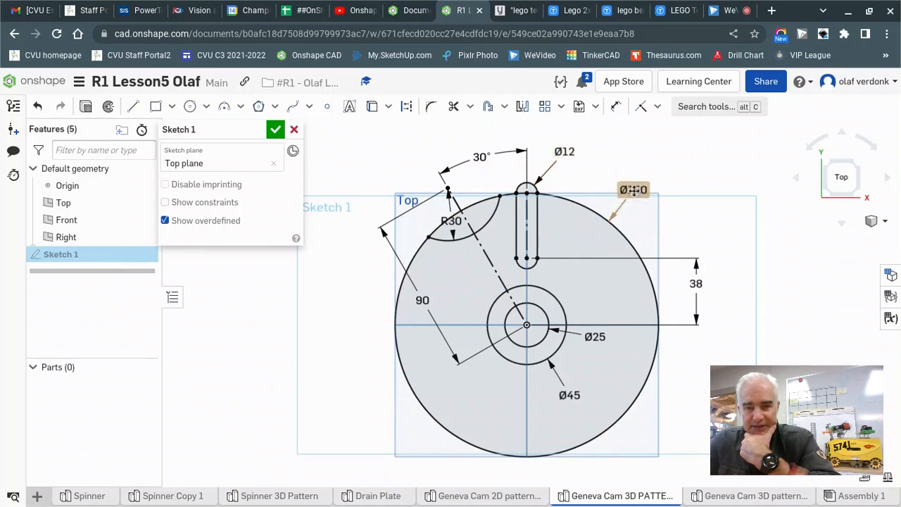
drag(595, 337, 602, 362)
drag(570, 394, 577, 405)
drag(696, 283, 688, 294)
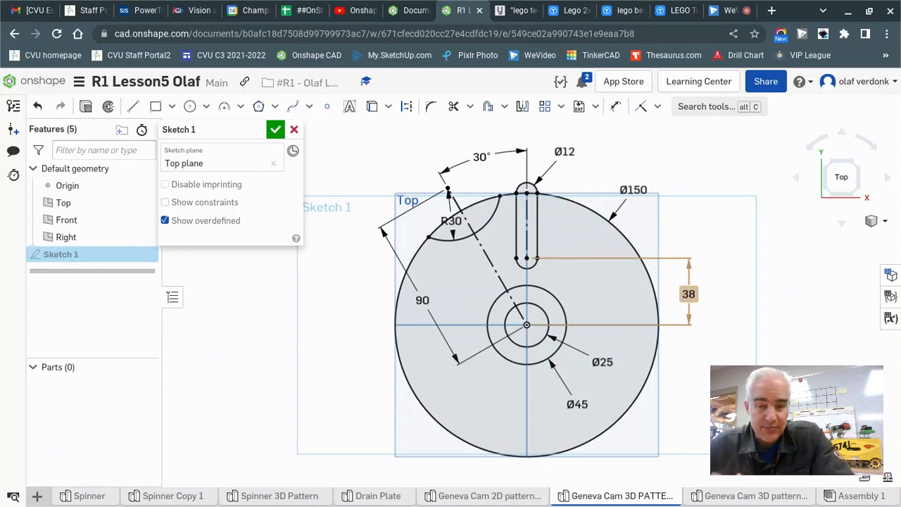
drag(431, 292, 447, 277)
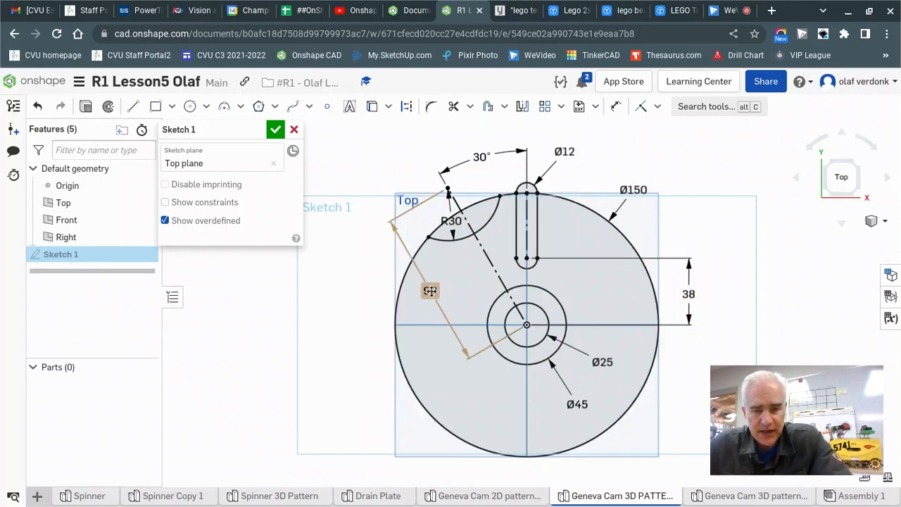
scroll(467, 259, up, 1)
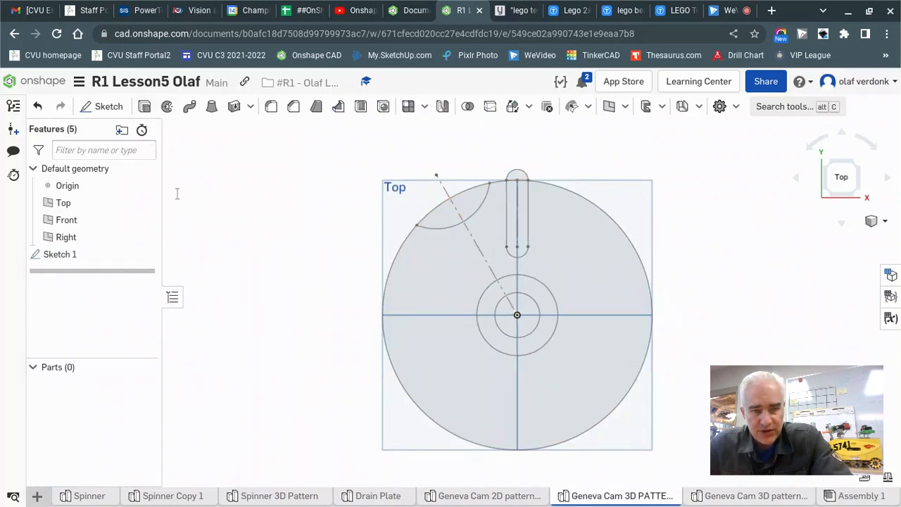
Step: Extrude the disc area outside the Ø45 circle, including the slot and arc regions inside the rim, 5 mm as a new part
click(412, 286)
click(451, 217)
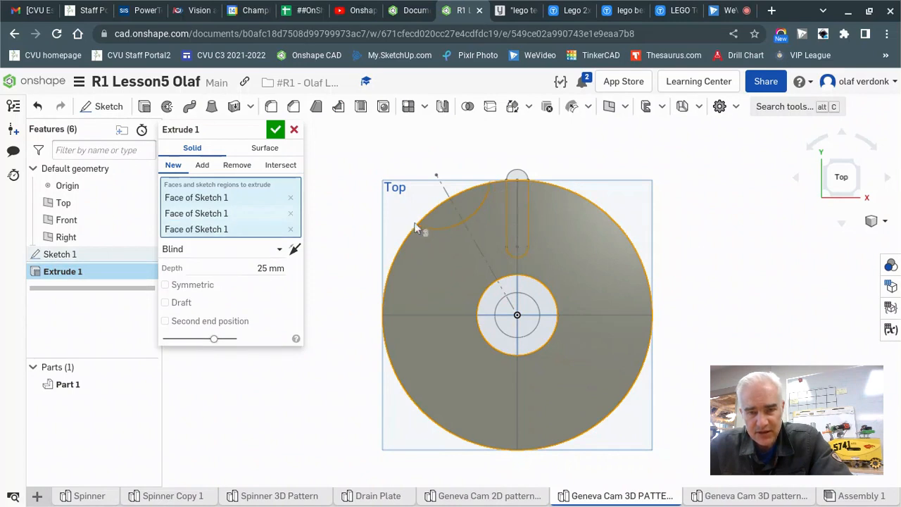
right_drag(692, 243, 661, 243)
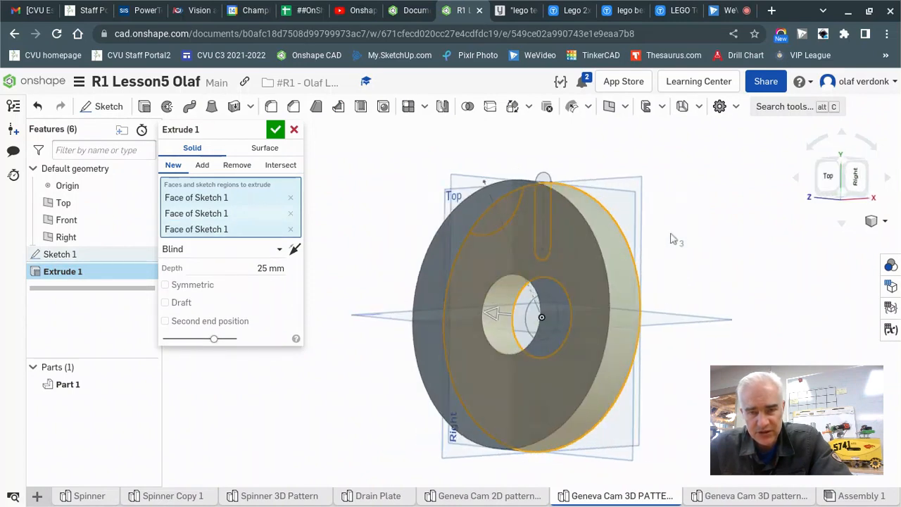
right_drag(593, 276, 672, 277)
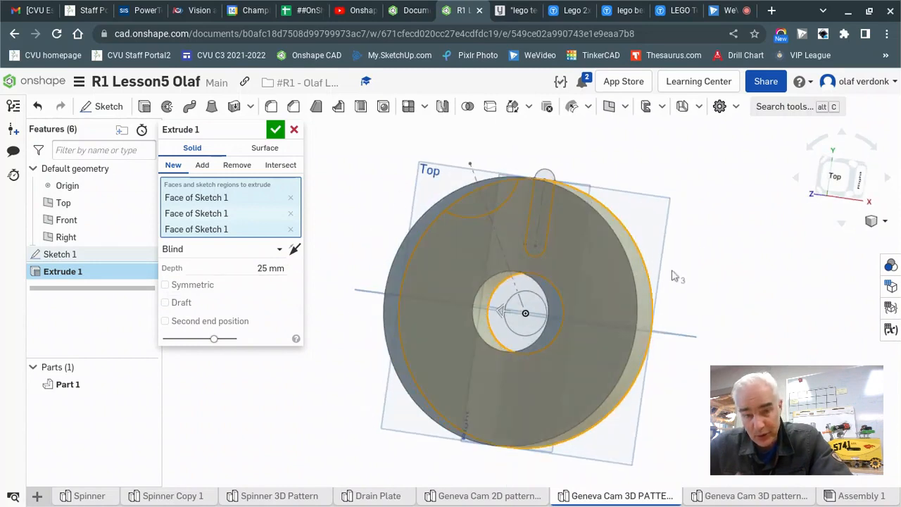
click(268, 267)
text(5)
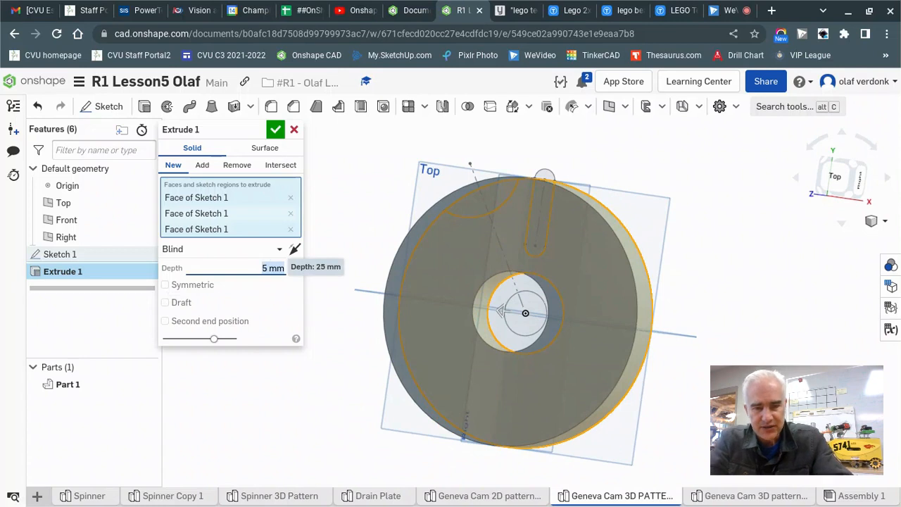
key(Return)
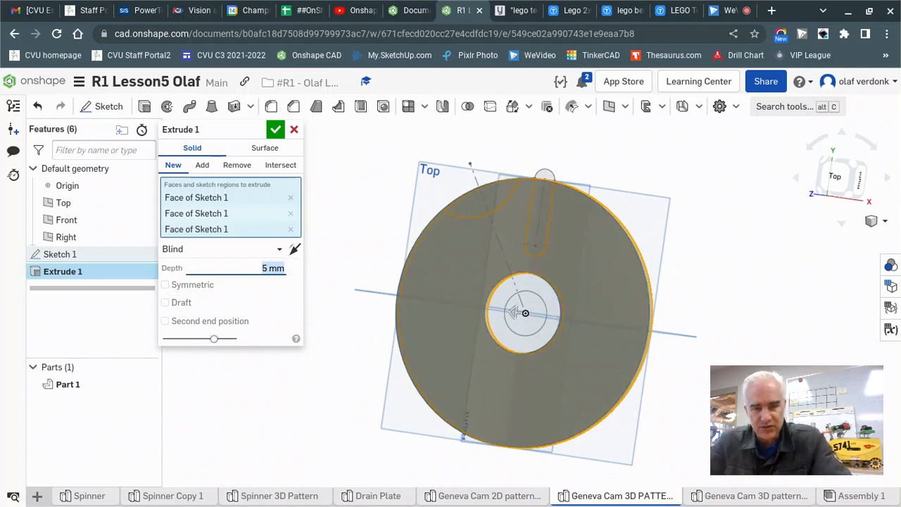
click(276, 130)
Step: Extrude the ring between the Ø25 and Ø45 circles 15 mm, adding it to the disc as a hub
right_drag(718, 194, 684, 207)
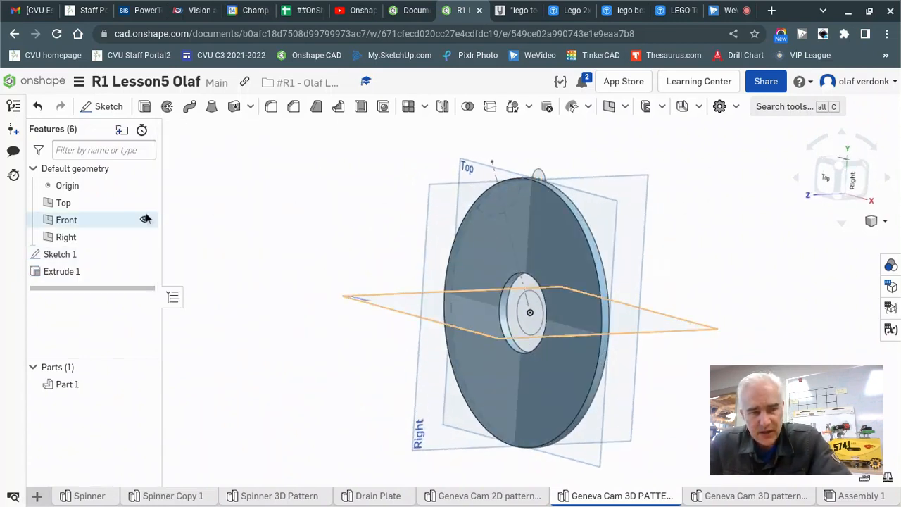
click(144, 106)
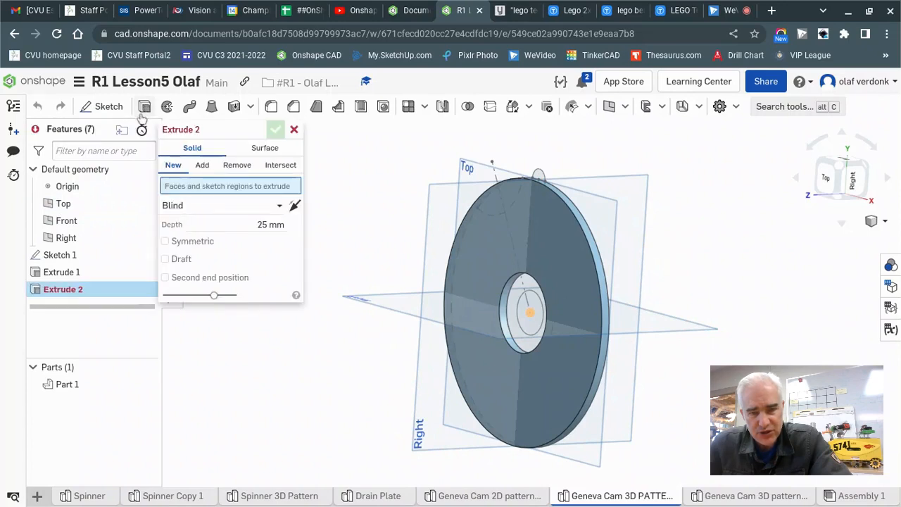
click(515, 343)
right_drag(533, 332, 553, 323)
click(271, 237)
text(1)
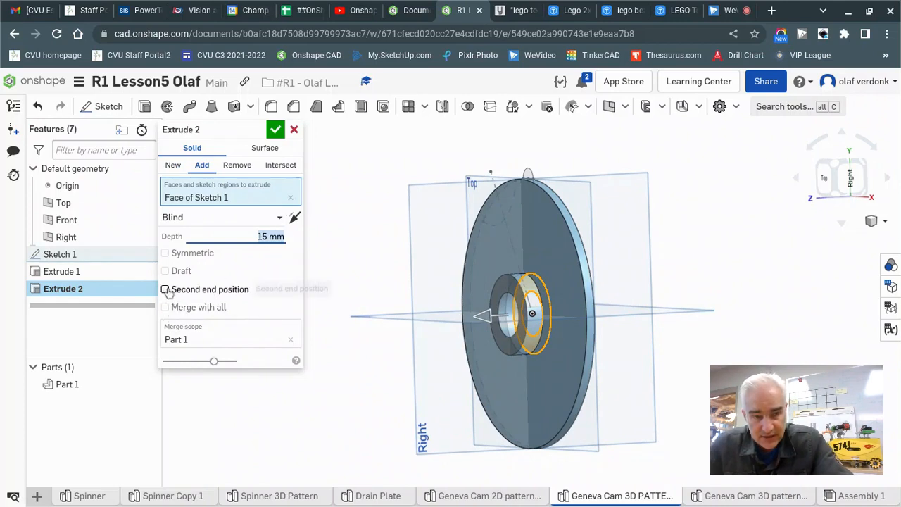
Step: Give the hub extrusion a second end position with a depth of 5 mm and accept the feature
click(166, 291)
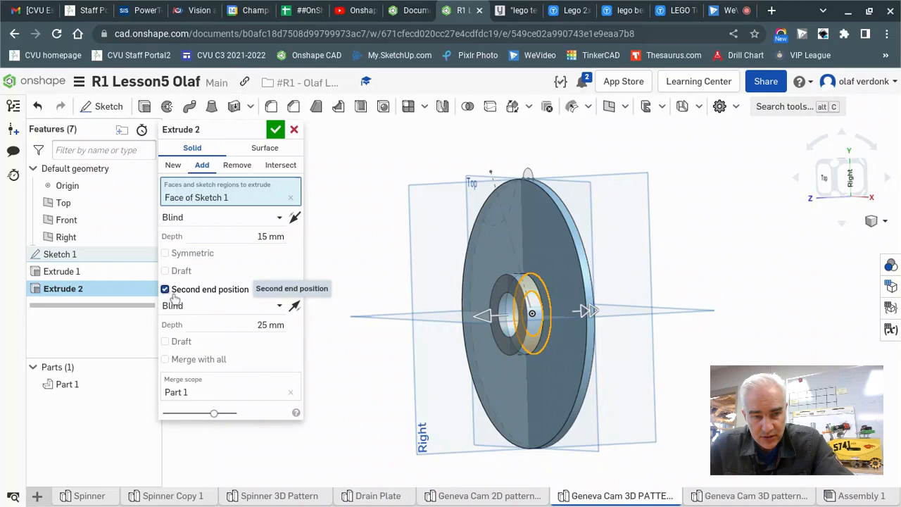
click(250, 323)
text(5)
key(Return)
right_drag(648, 390, 489, 236)
click(276, 130)
right_drag(654, 296, 672, 272)
scroll(567, 172, down, 1)
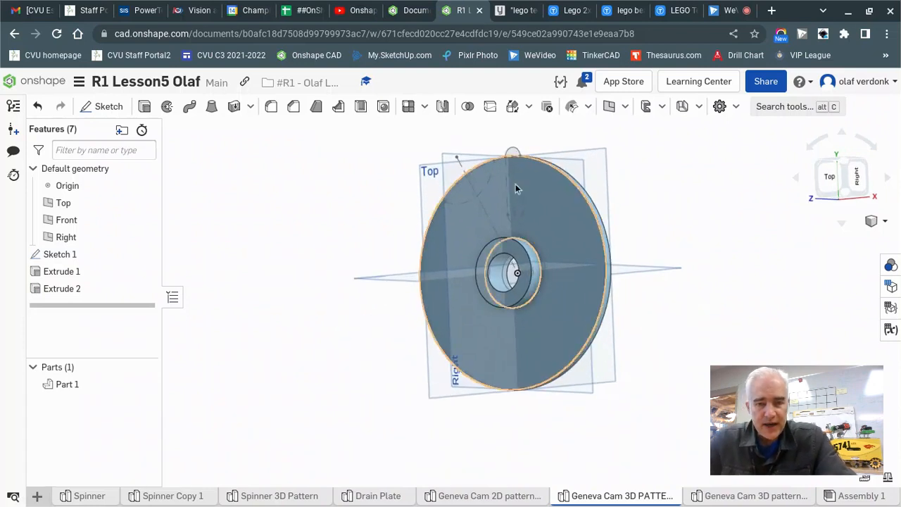
Step: Set up a removing extrusion from the slot region, its rounded end beyond the rim and the arc region of Sketch 1
mouse_move(636, 211)
right_down()
mouse_move(575, 208)
mouse_move(535, 192)
right_up()
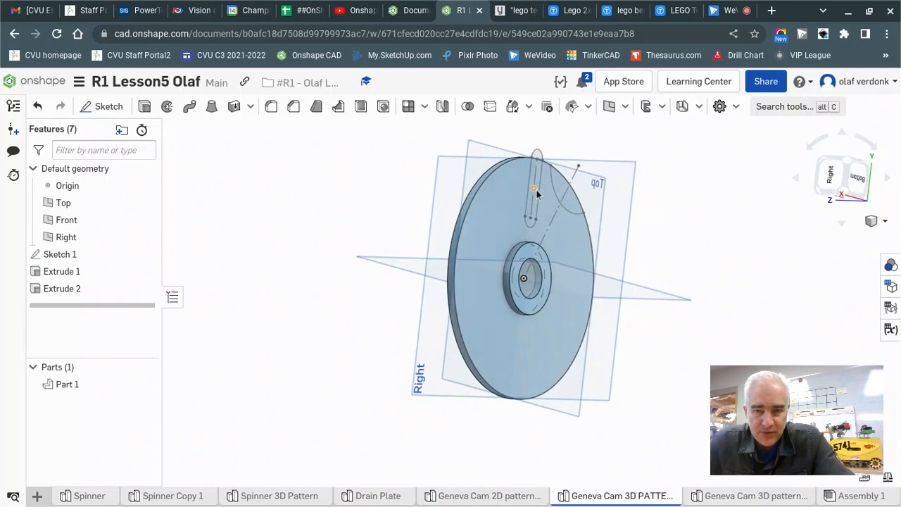
scroll(543, 185, up, 3)
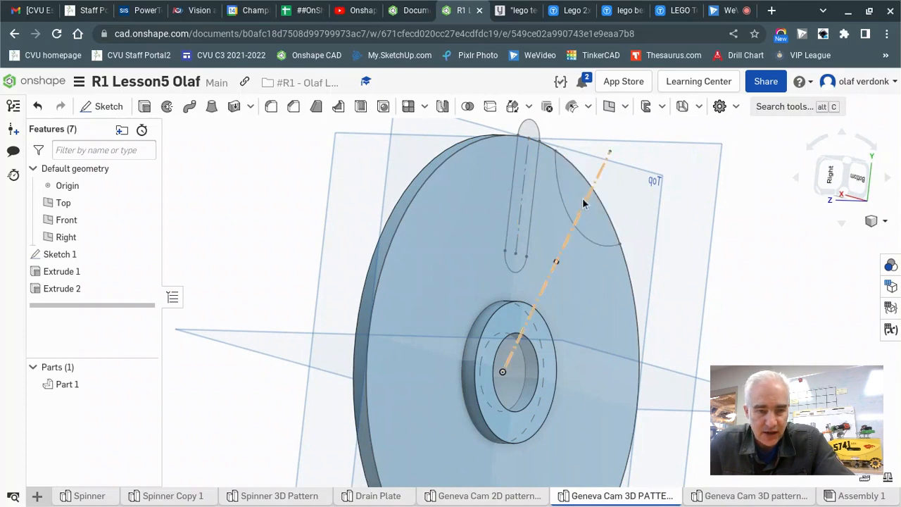
click(144, 107)
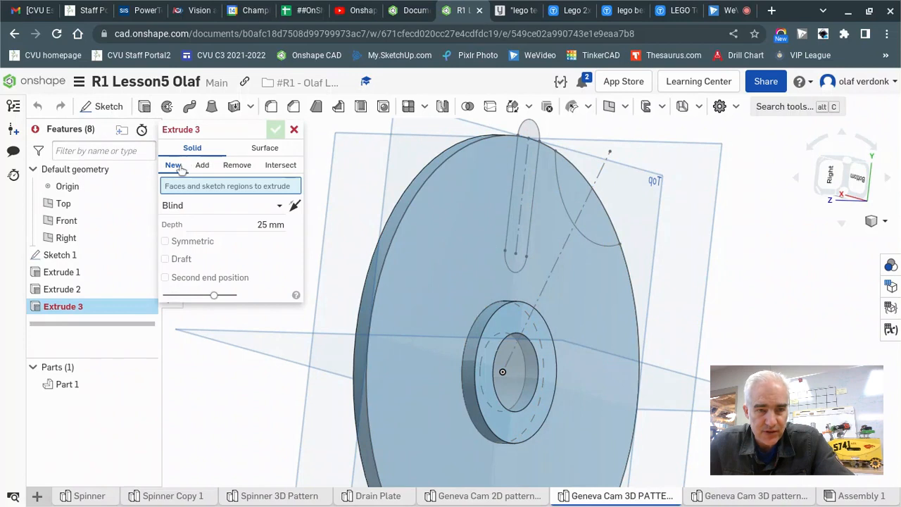
click(237, 165)
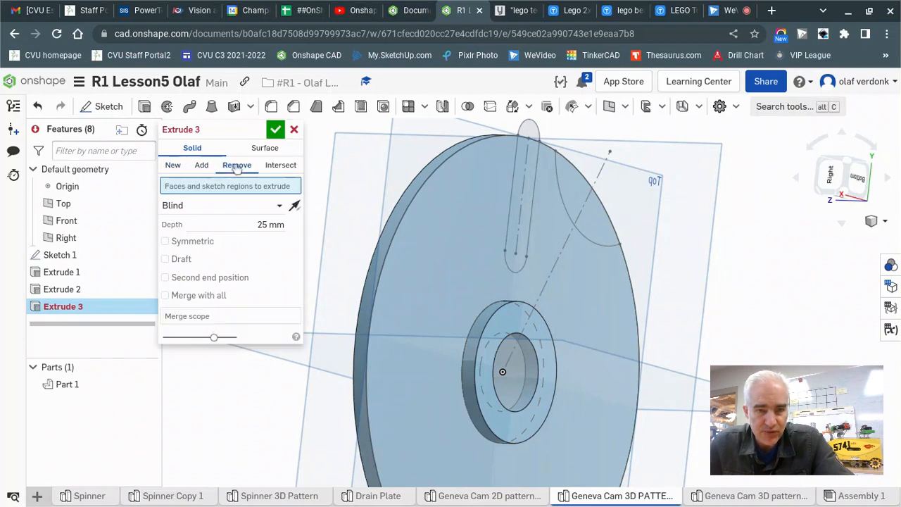
click(514, 266)
right_drag(560, 228, 610, 242)
click(624, 282)
right_drag(624, 282, 648, 349)
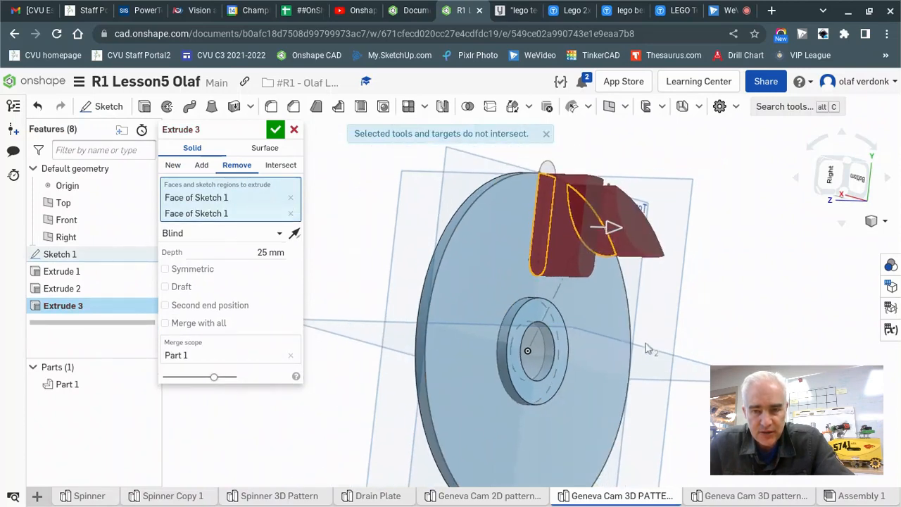
click(548, 169)
Step: Flip the 25 mm cut so it passes through the disc and accept the extrusion
mouse_move(548, 169)
right_down()
mouse_move(759, 276)
mouse_move(769, 259)
mouse_move(759, 245)
right_up()
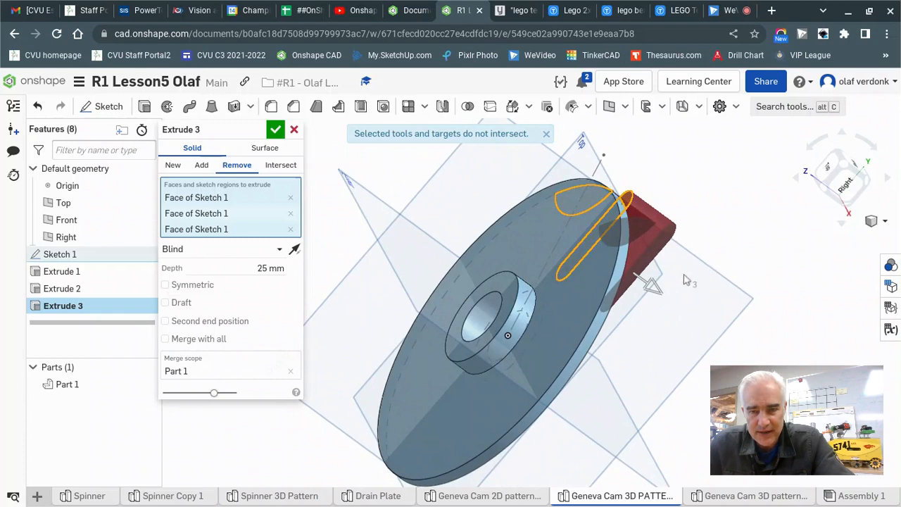
click(658, 296)
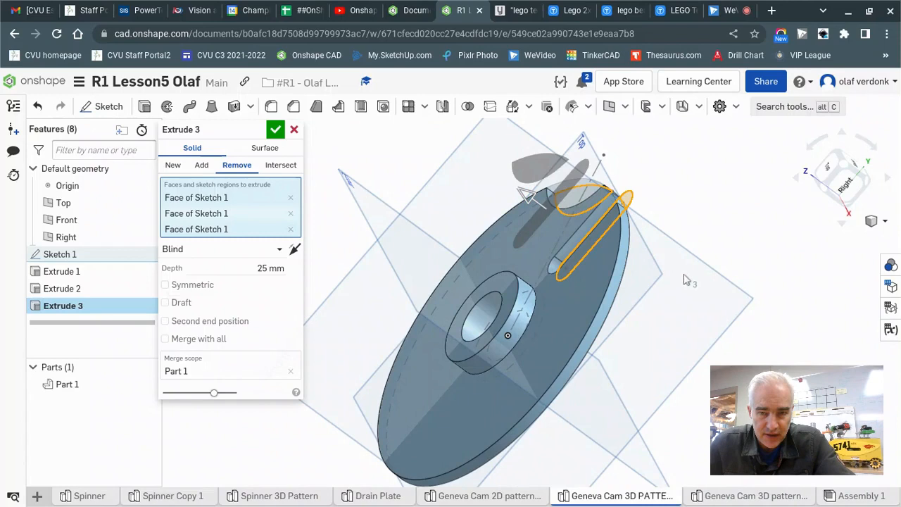
right_drag(687, 279, 659, 273)
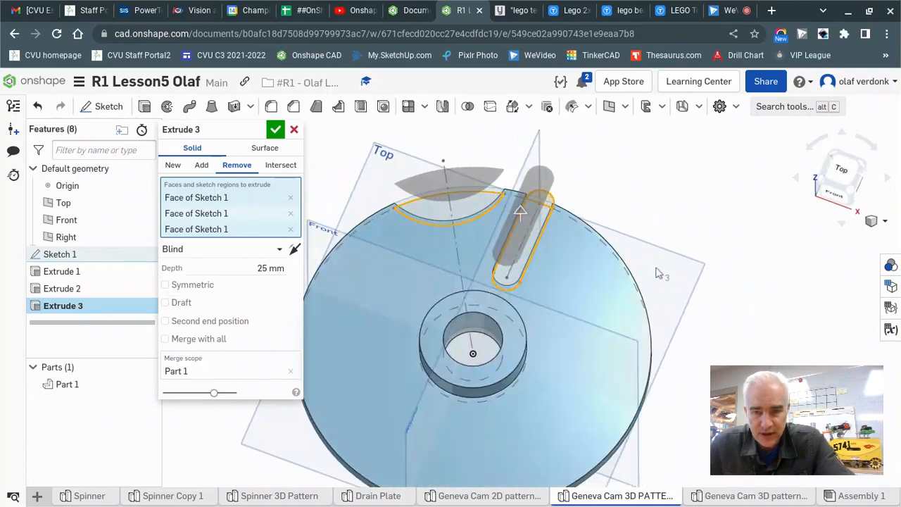
click(275, 129)
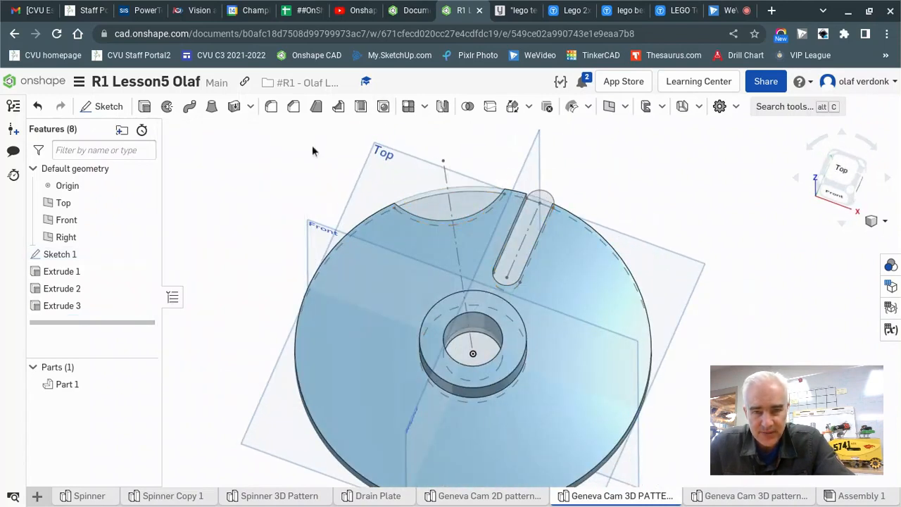
Step: Hide Sketch 1 so only the solid cam with its slot and arc cut is displayed
mouse_move(616, 219)
right_down()
mouse_move(607, 227)
mouse_move(597, 217)
mouse_move(612, 205)
mouse_move(621, 221)
mouse_move(609, 215)
right_up()
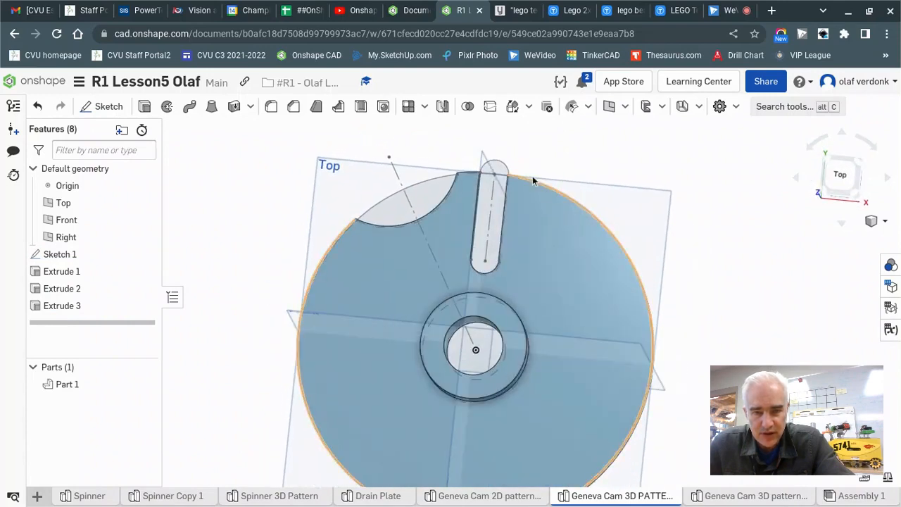
scroll(559, 165, down, 1)
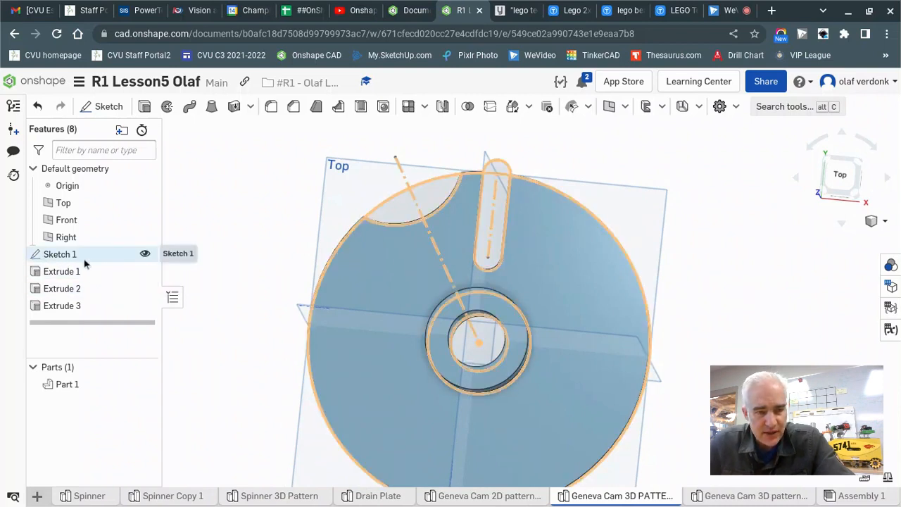
click(146, 255)
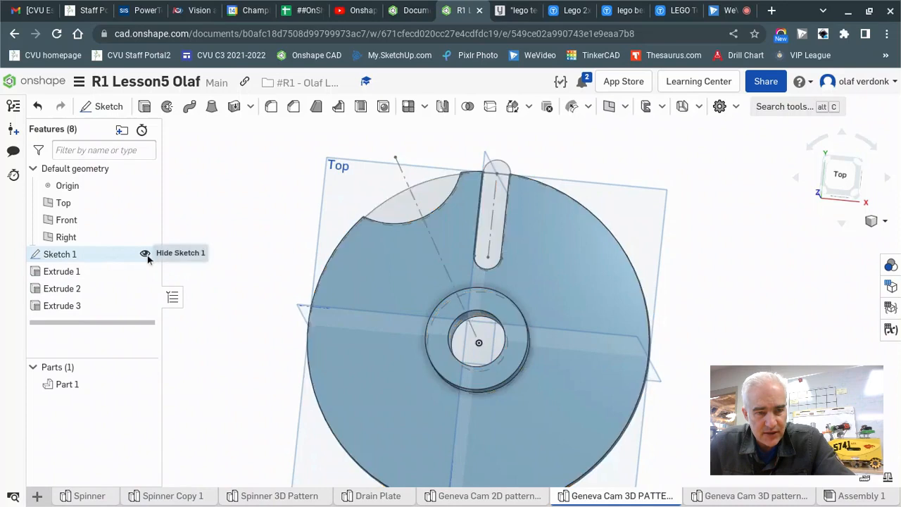
right_drag(247, 269, 424, 250)
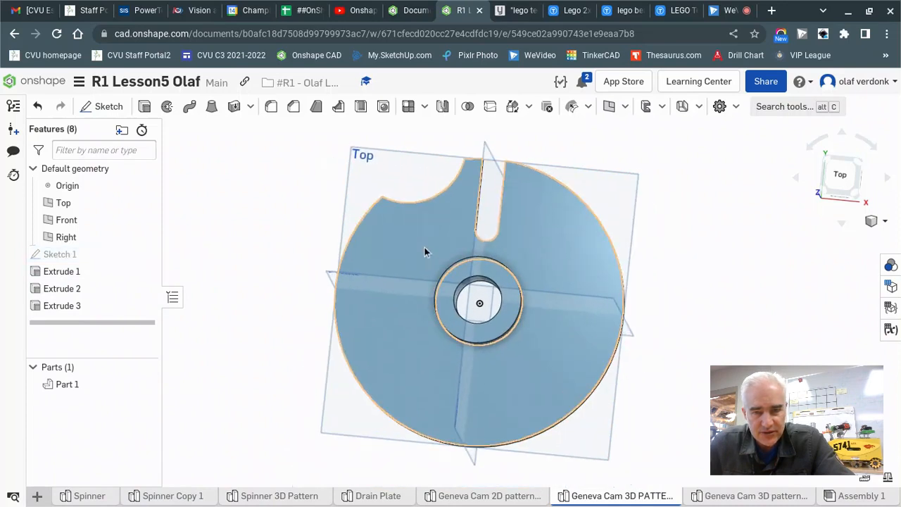
Step: Rename the Extrude 3 feature as "Extrude Remove"
right_click(66, 310)
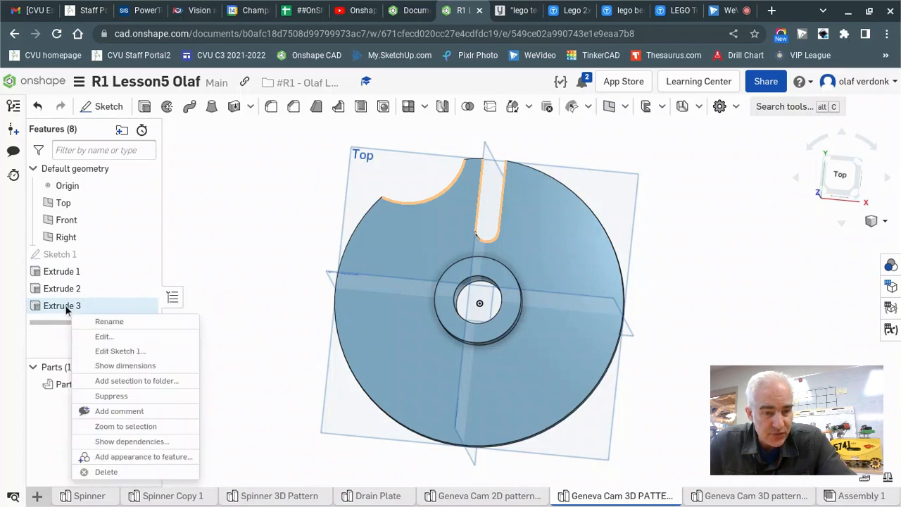
click(91, 321)
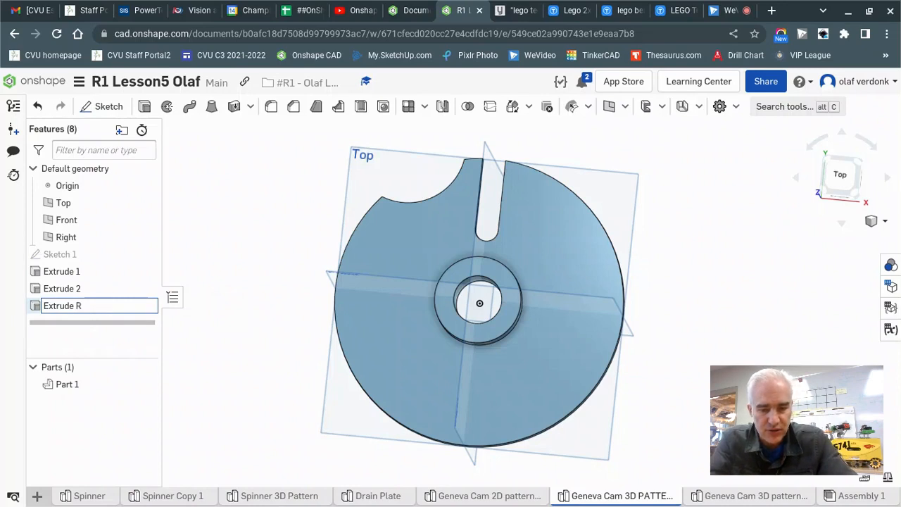
text(Extrude Remove)
key(Return)
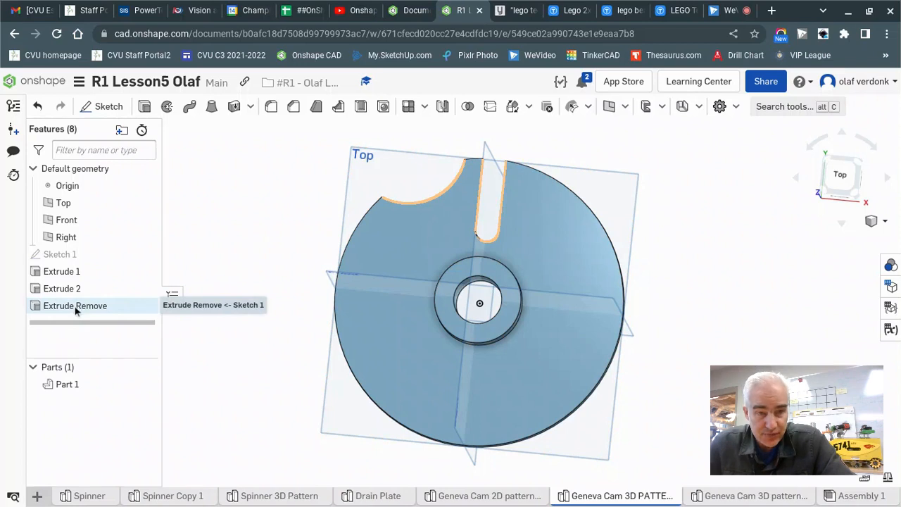
Step: Start a circular pattern of the feature type with Extrude Remove as the feature to pattern
click(423, 106)
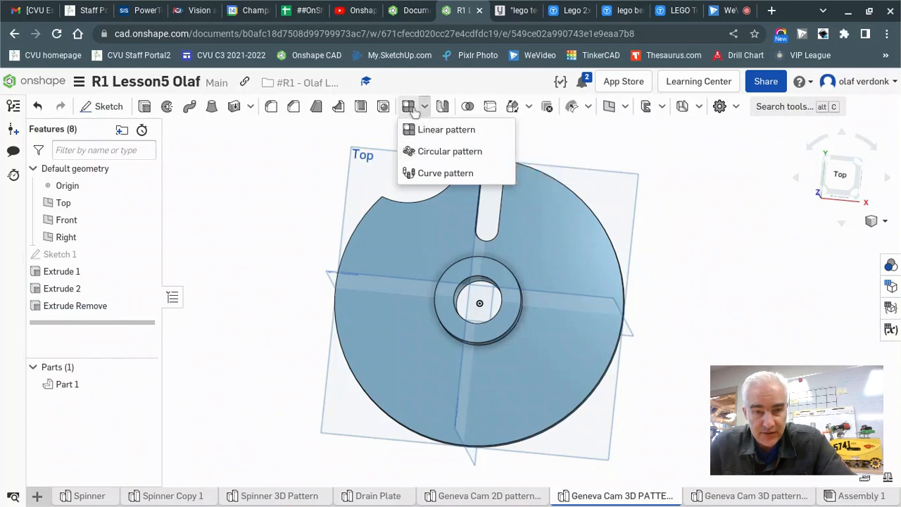
click(421, 151)
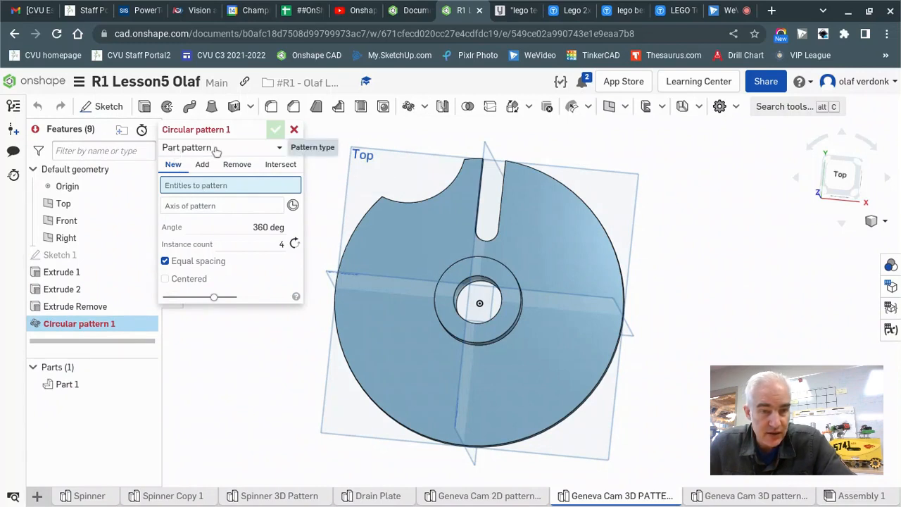
click(279, 149)
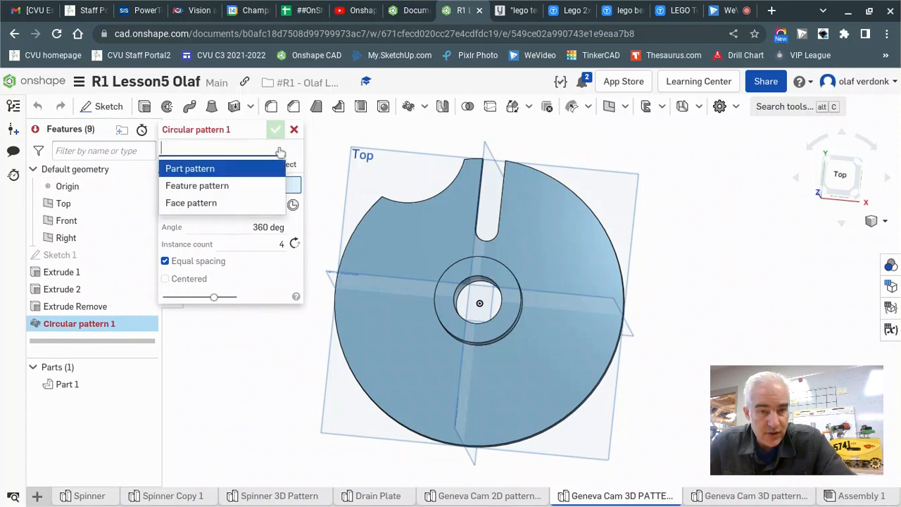
click(188, 188)
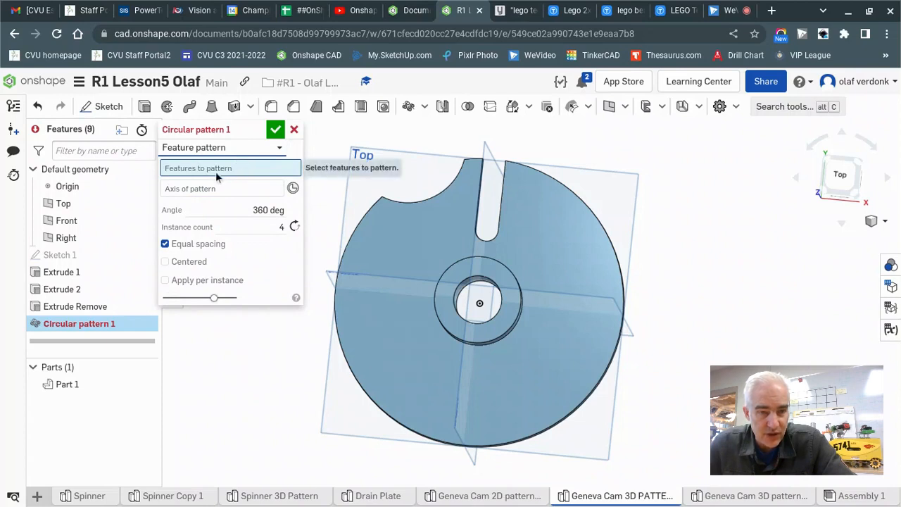
click(81, 307)
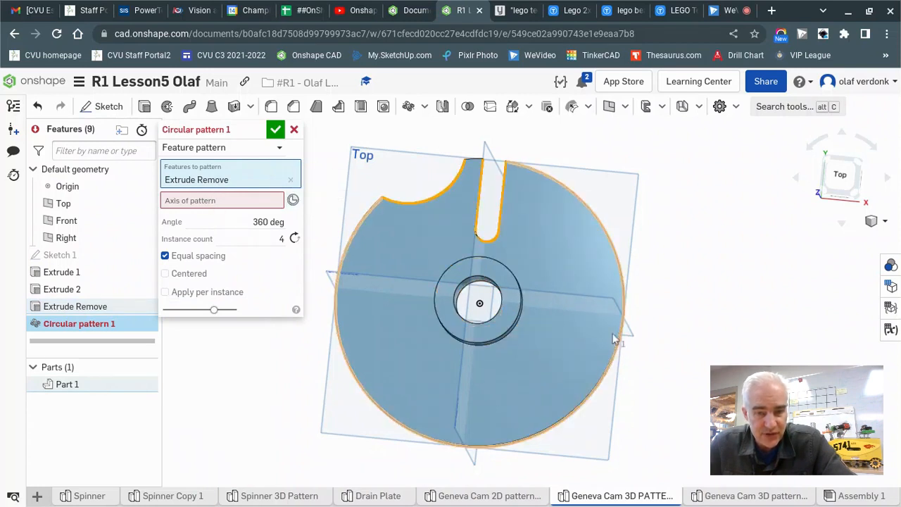
Step: Pattern the cut around the hub's central bore axis with 6 equally spaced instances over 360 degrees and accept the pattern
key(shift+7)
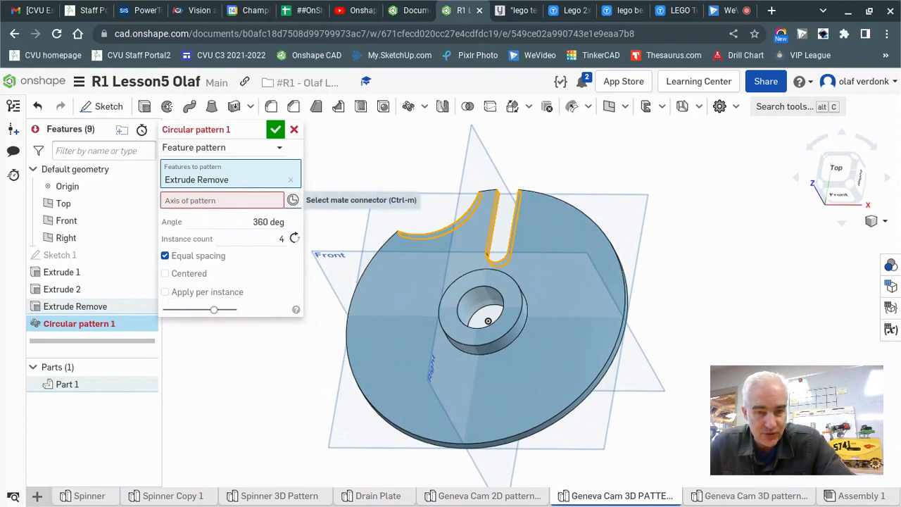
click(295, 201)
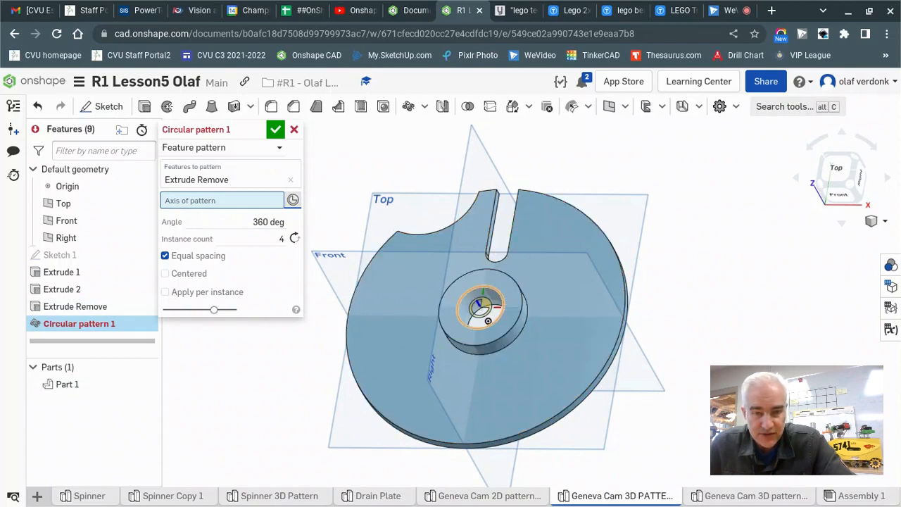
click(504, 306)
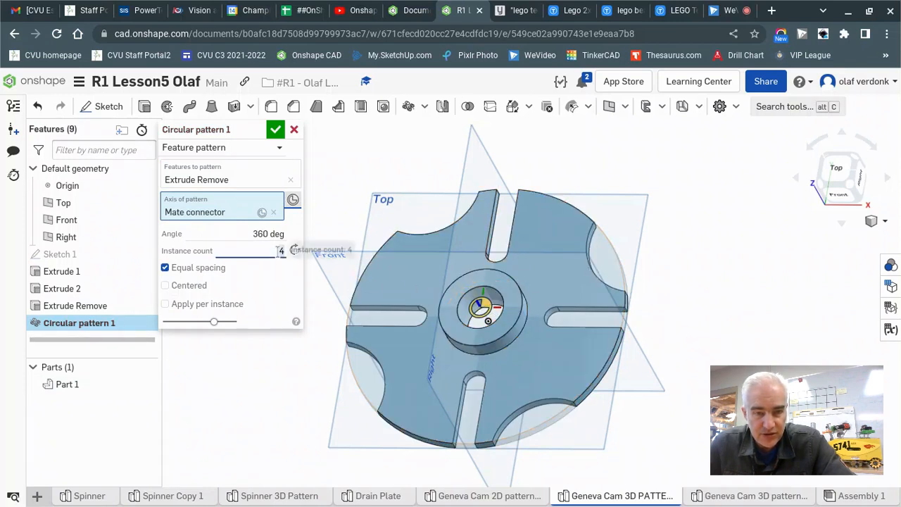
text(6)
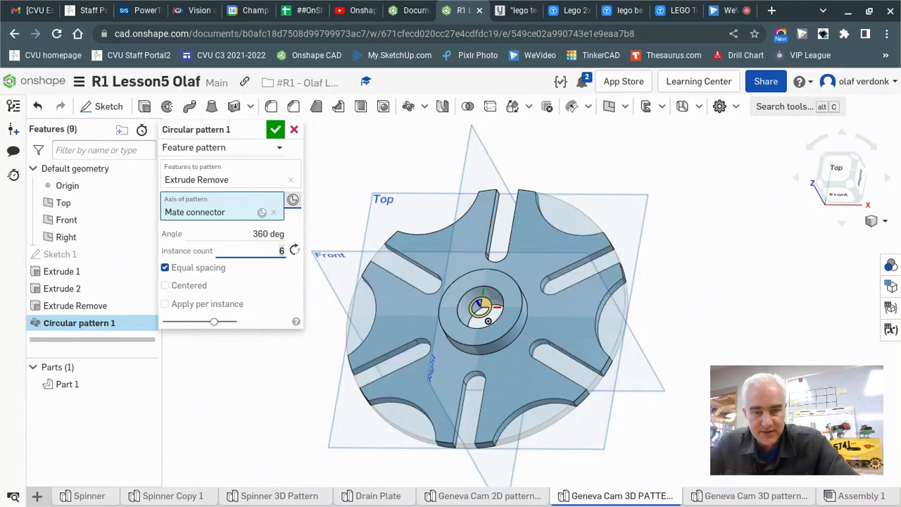
right_drag(650, 276, 686, 293)
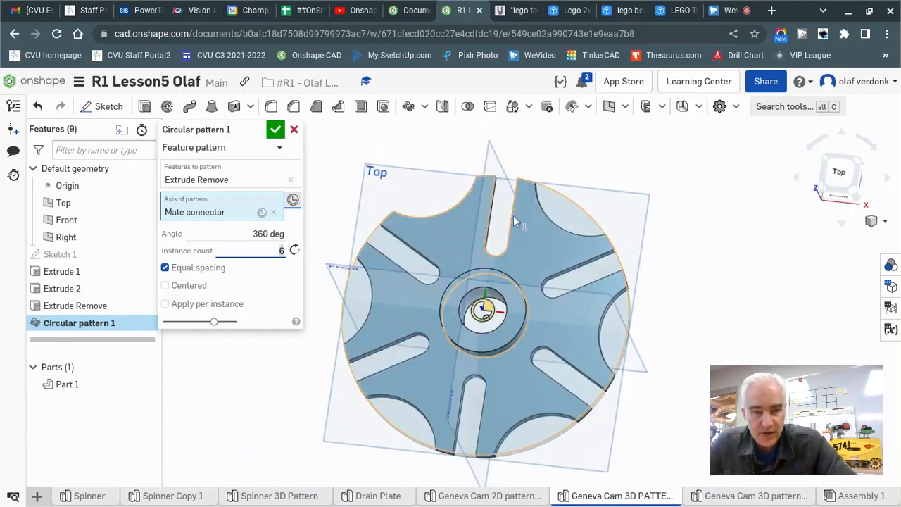
click(275, 131)
right_drag(678, 228, 654, 215)
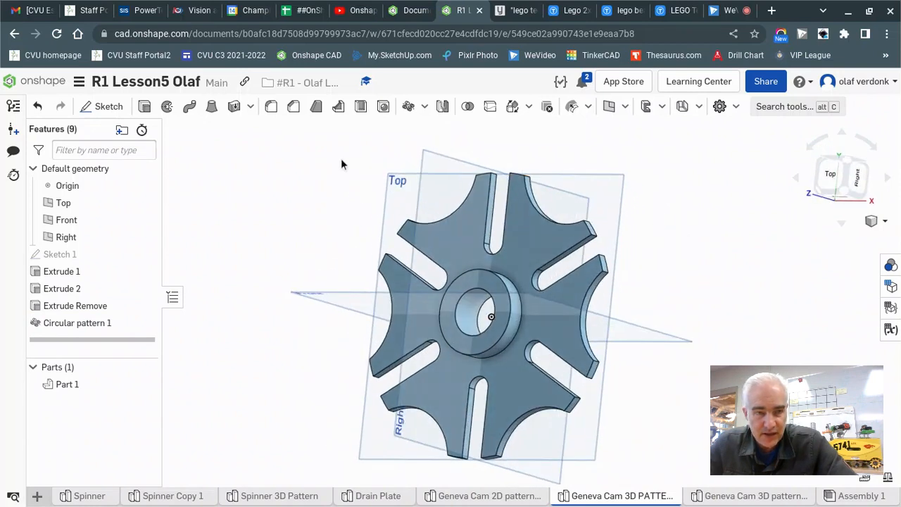
Step: Fillet the two circular edges where the hub meets the disc with a 2 mm radius and accept the fillet
click(271, 106)
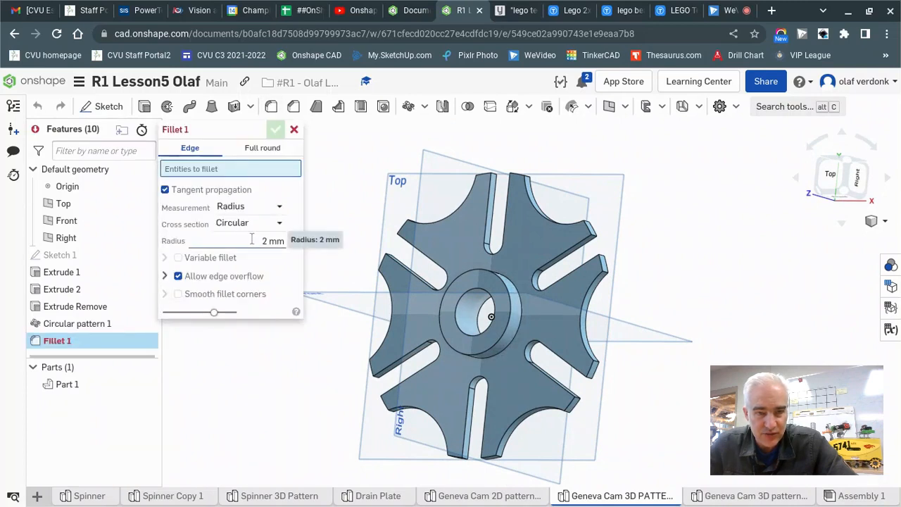
click(520, 337)
right_drag(636, 341, 600, 322)
scroll(490, 287, down, 4)
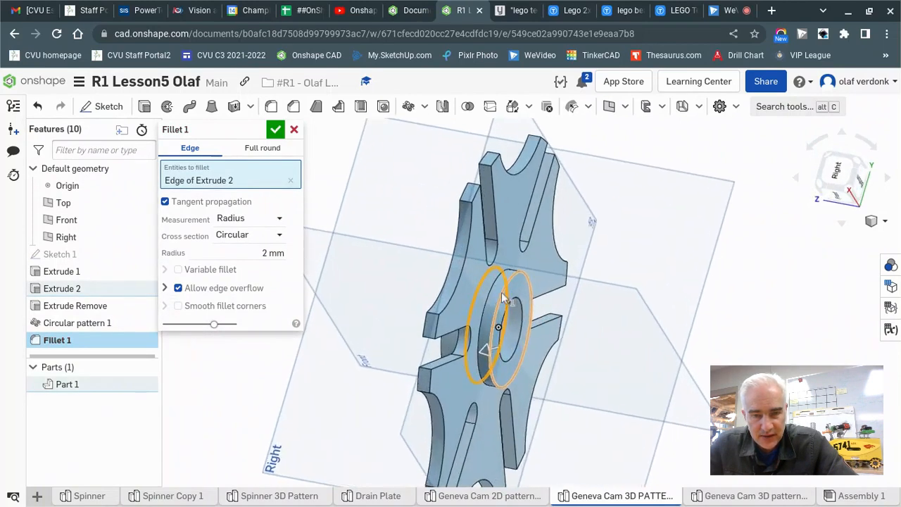
click(491, 292)
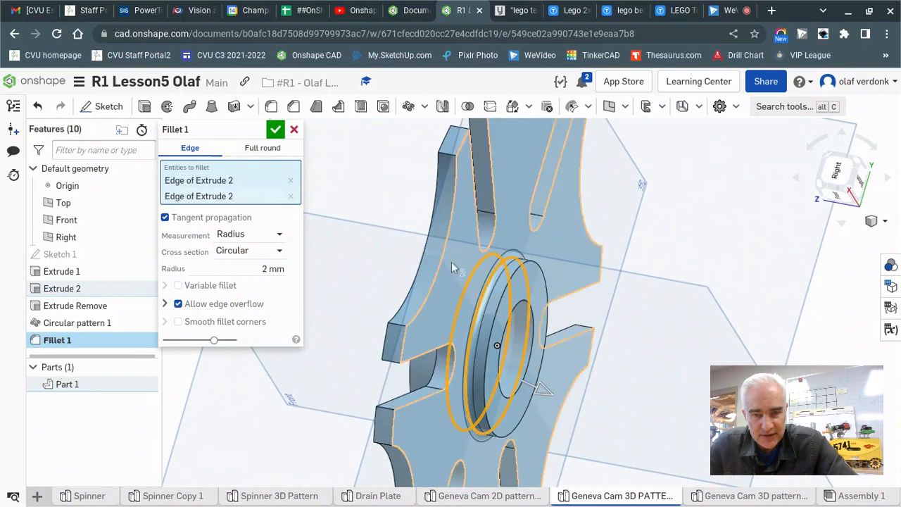
click(275, 131)
right_drag(605, 282, 622, 231)
scroll(621, 231, up, 2)
right_drag(550, 328, 563, 321)
right_drag(693, 204, 674, 218)
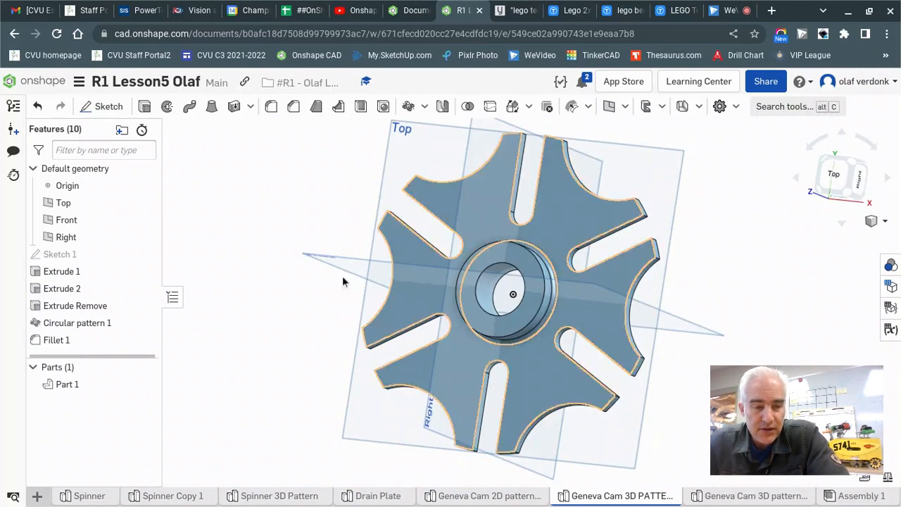
Step: Reopen Sketch 1 for editing, facing the Top plane, and set the slot's end diameter to 18 mm
double_click(68, 256)
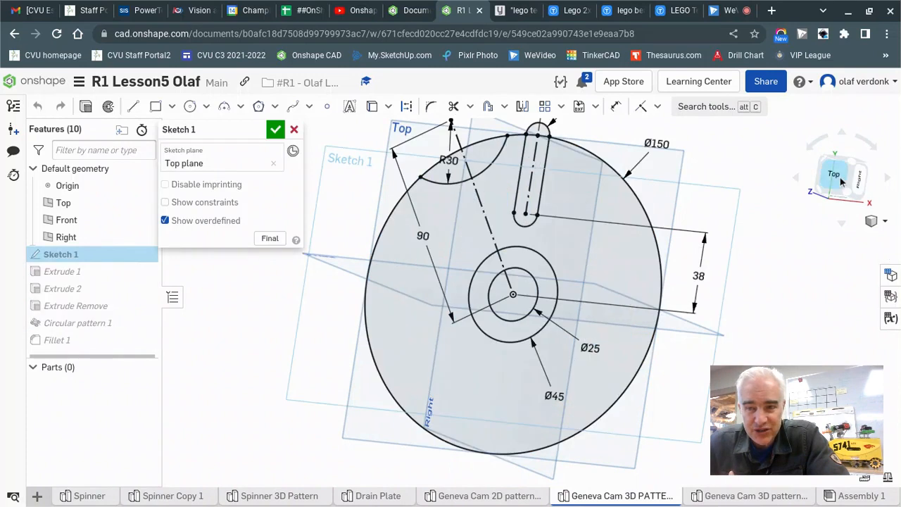
click(840, 180)
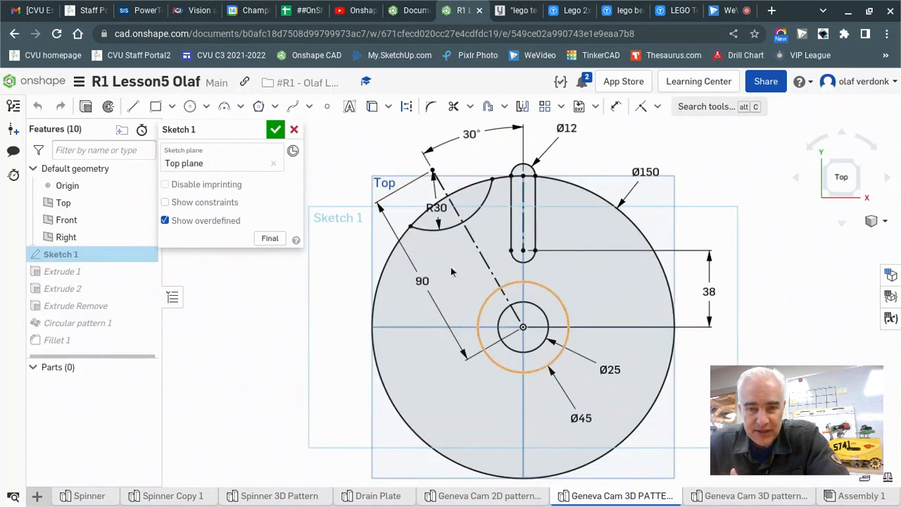
mouse_move(645, 171)
mouse_down()
mouse_move(675, 166)
mouse_move(657, 185)
mouse_up()
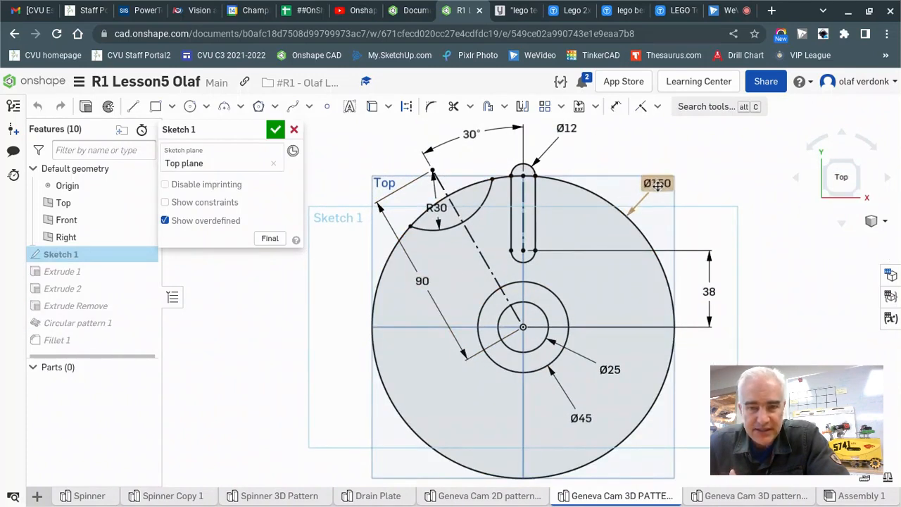
double_click(576, 131)
text(18)
key(Return)
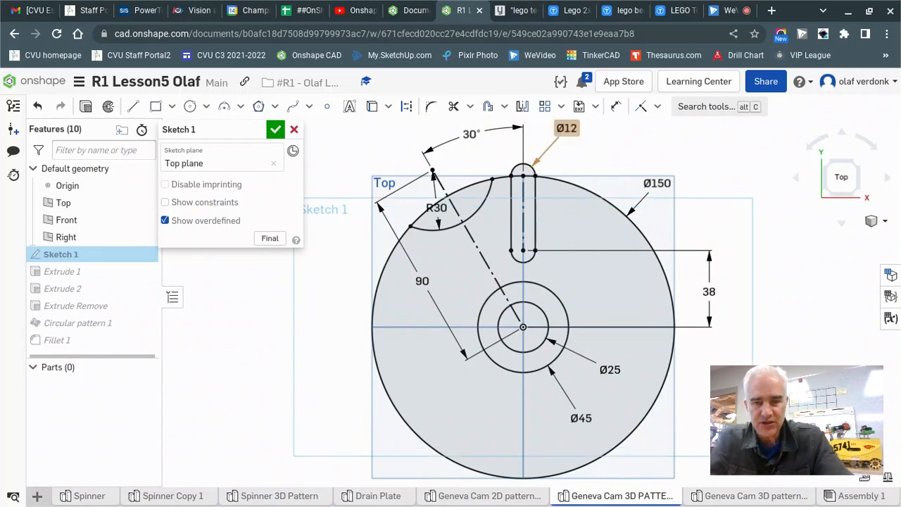
Step: Set the radius of the arc cut at the disc's rim to 35 mm and accept the sketch
double_click(436, 208)
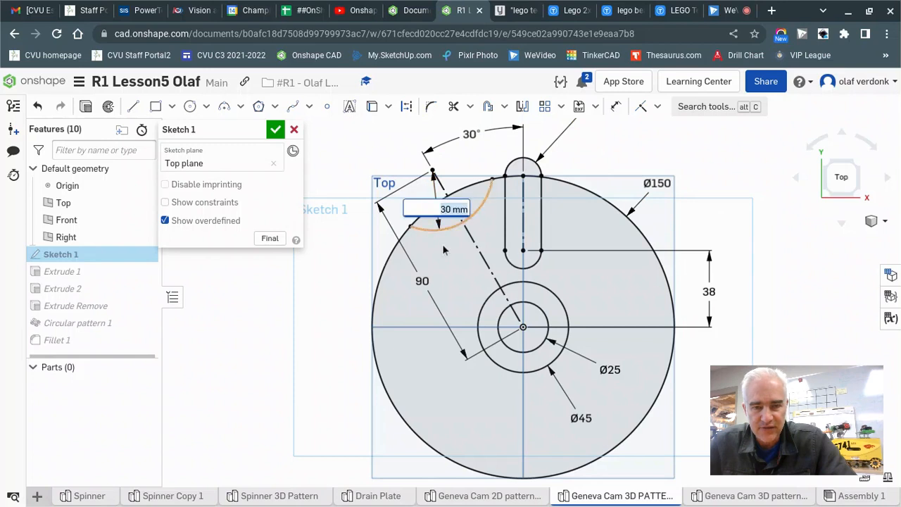
text(35)
key(Return)
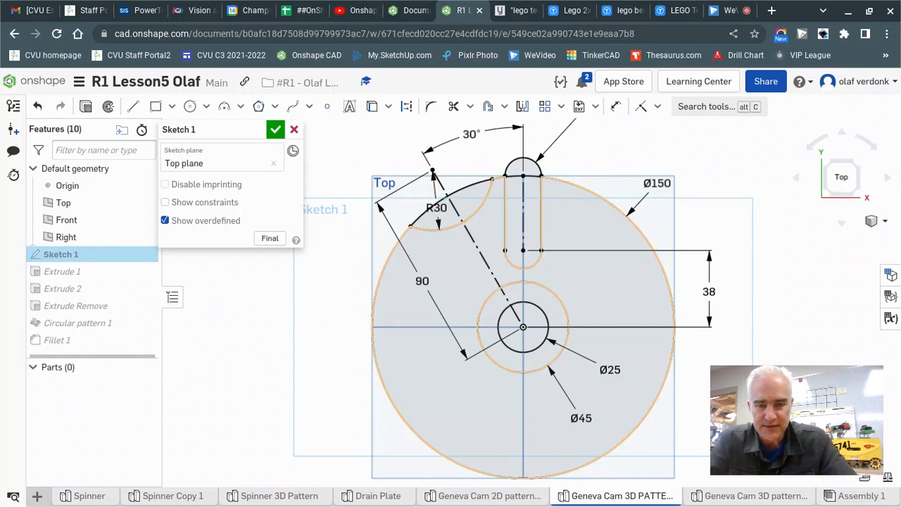
click(275, 130)
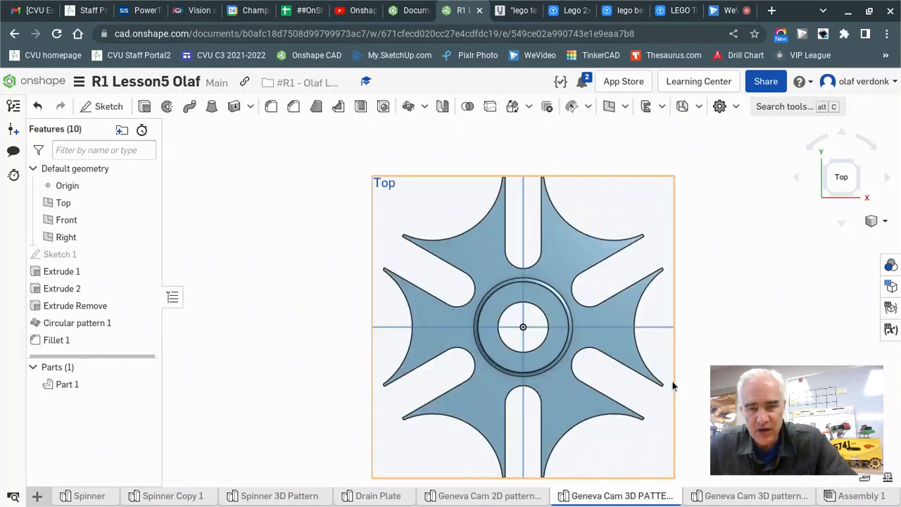
right_drag(740, 384, 711, 369)
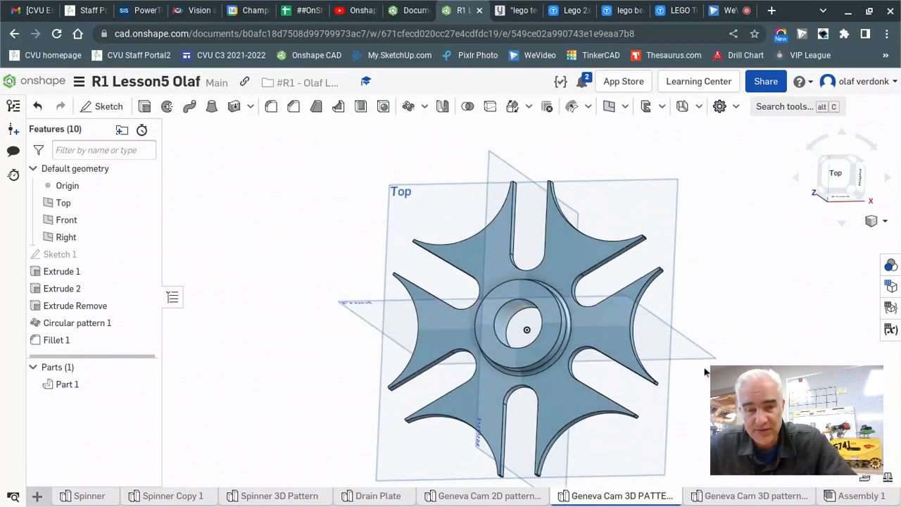
Step: Reopen Sketch 1 for editing and set the slot's end diameter back to 12 mm
double_click(83, 257)
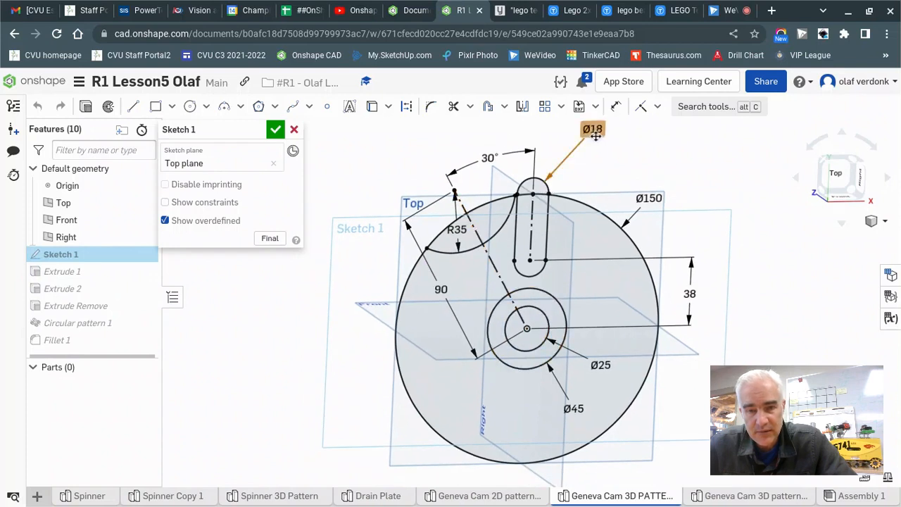
double_click(592, 129)
text(12)
key(Return)
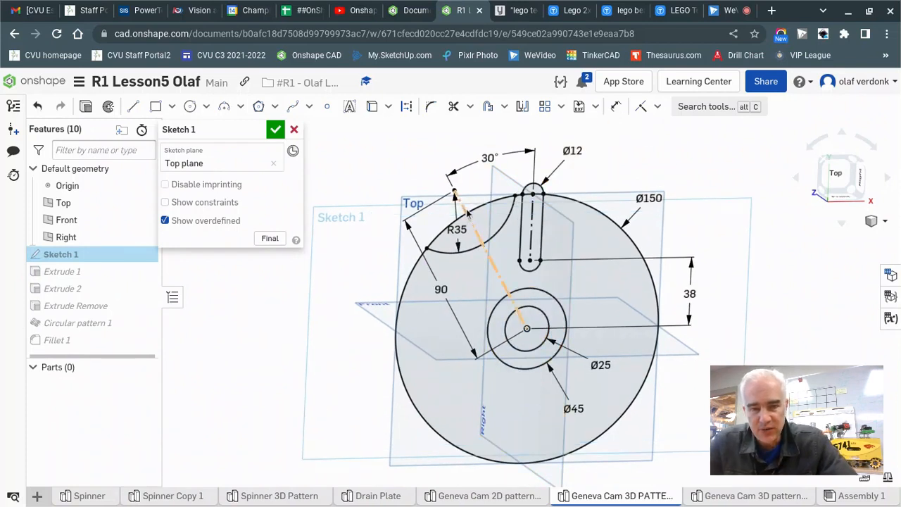
Step: Set the rim arc's radius back to 30 mm and accept the sketch
double_click(458, 230)
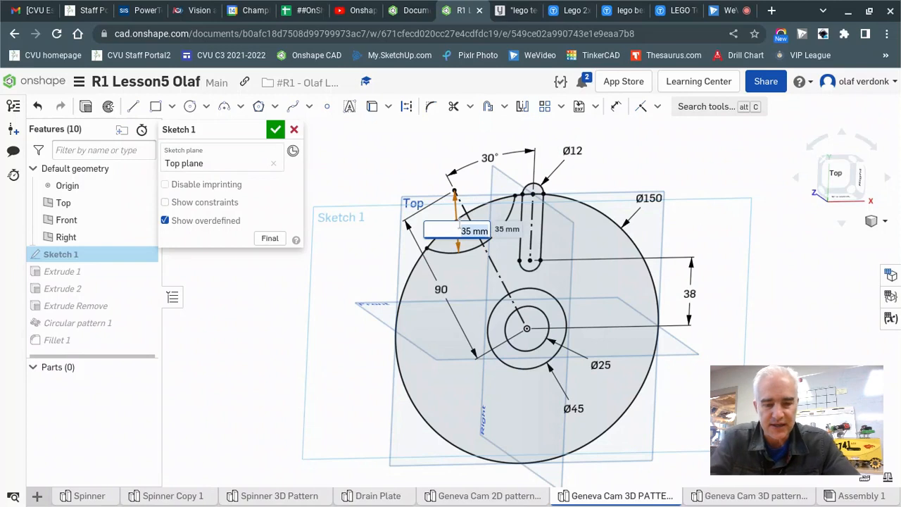
text(30)
key(Return)
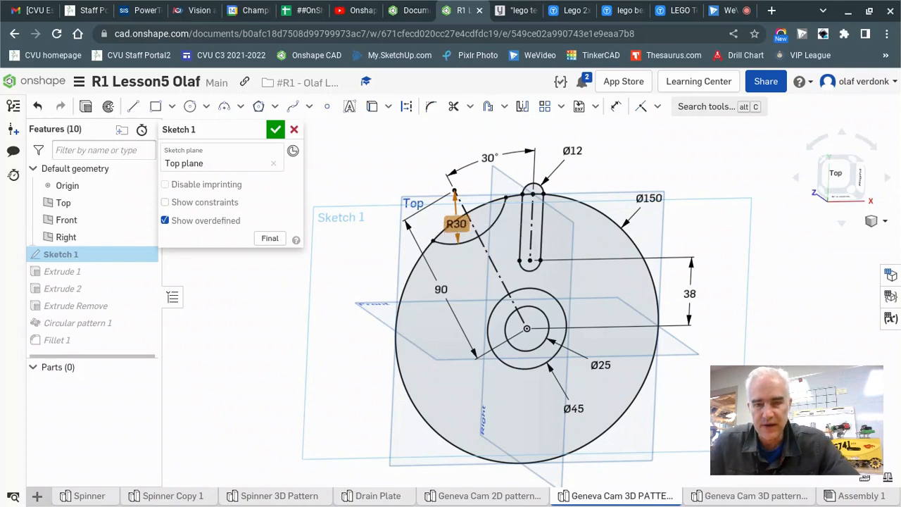
click(276, 131)
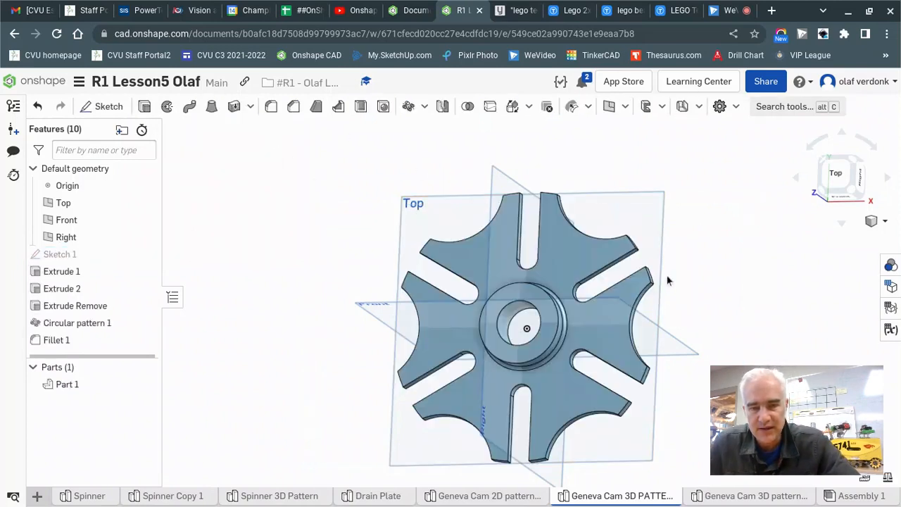
mouse_move(713, 305)
right_down()
mouse_move(721, 300)
mouse_move(715, 312)
right_up()
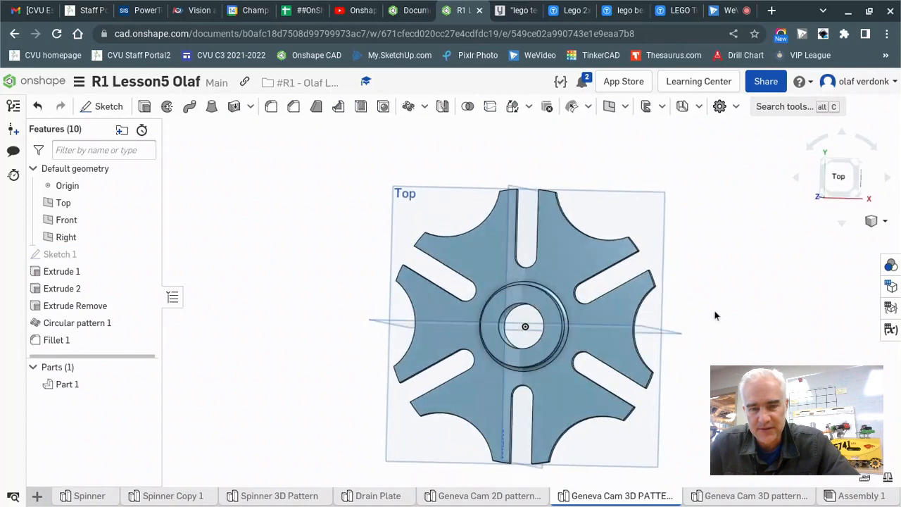
scroll(666, 258, down, 1)
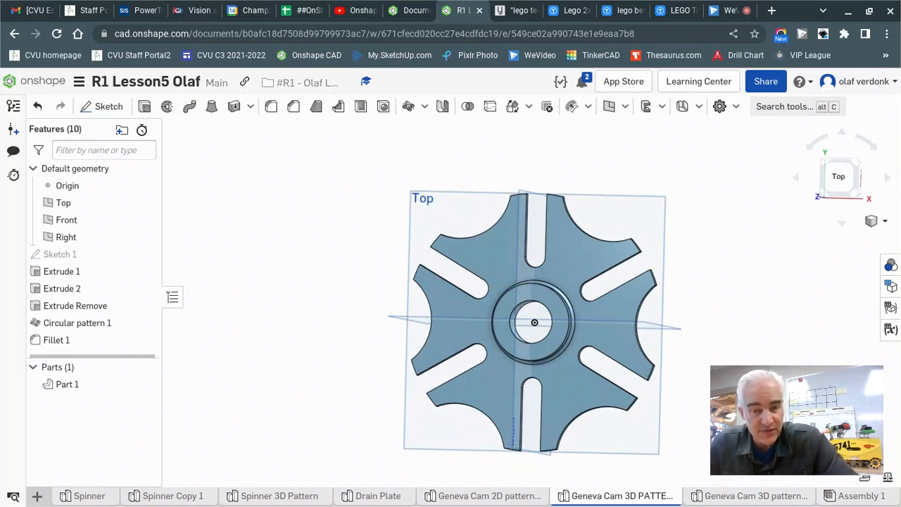
right_drag(689, 397, 680, 389)
scroll(704, 395, up, 2)
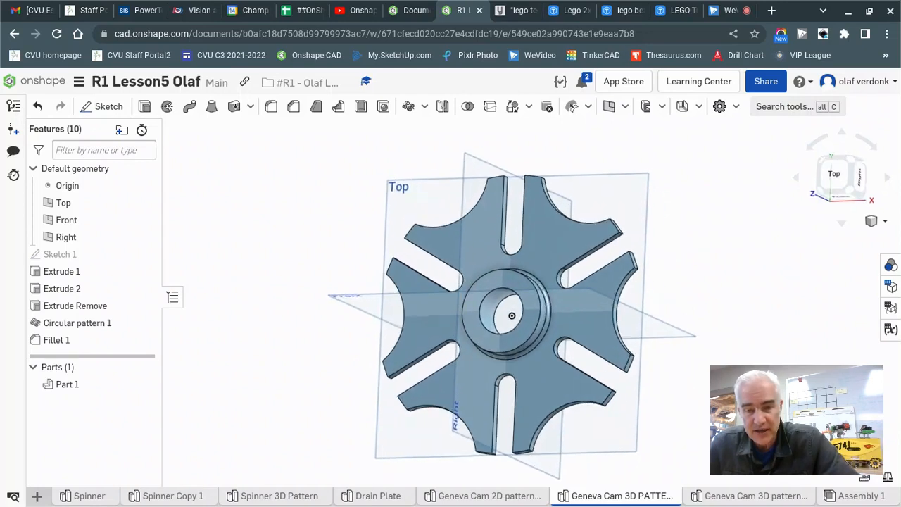